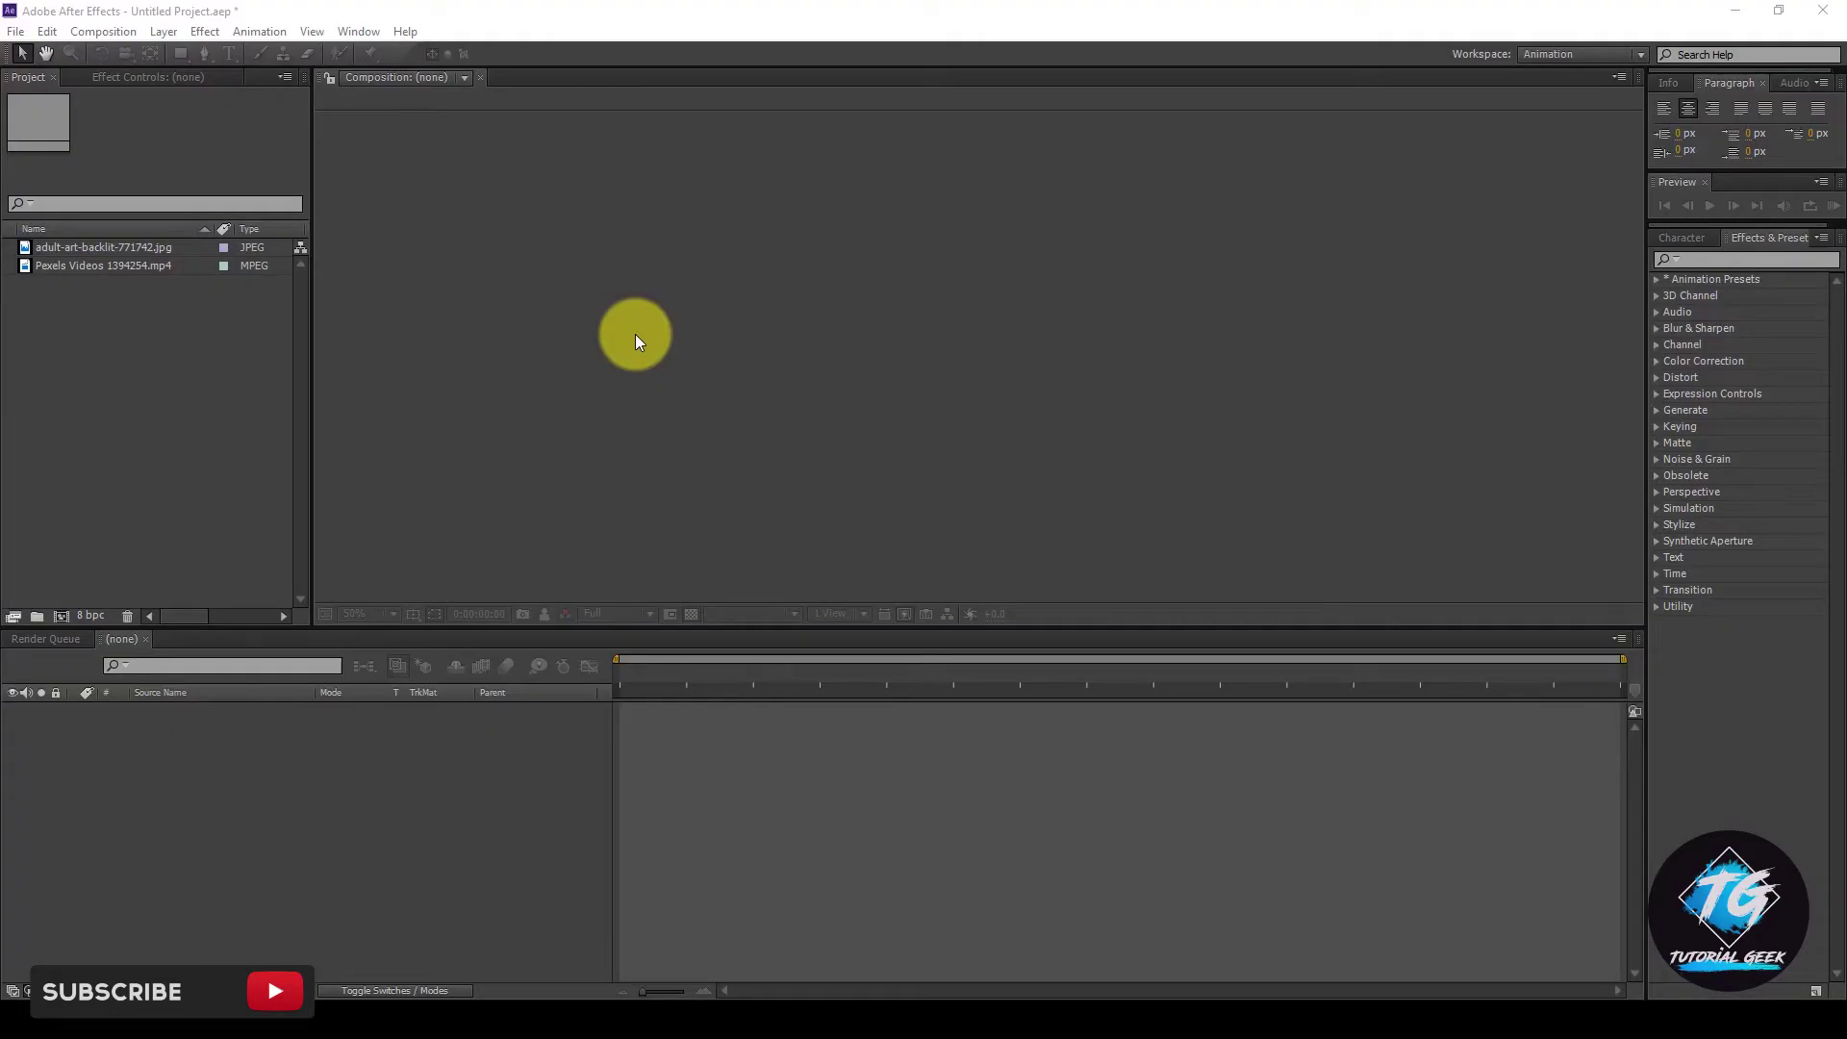
Create a 1920×1080 HDTV 29.97 fps composition named 'Double Exposure'
left_click(210, 12)
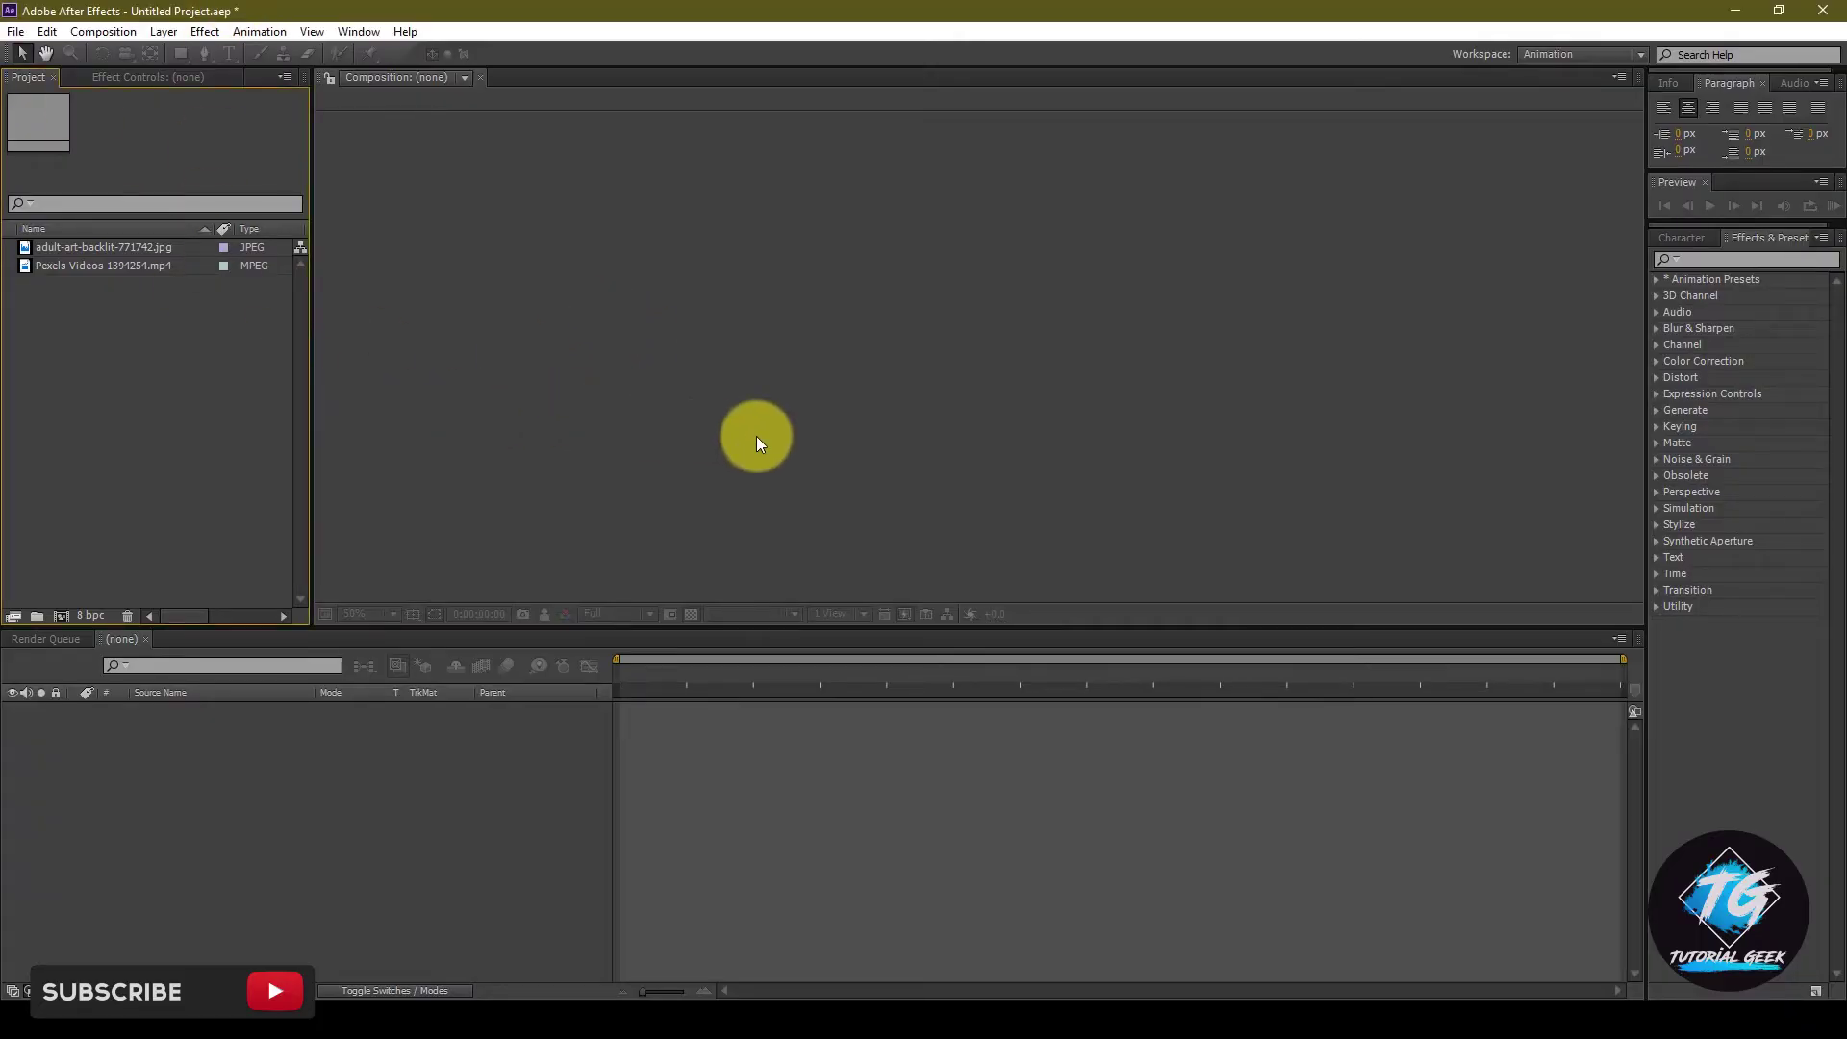
left_click(103, 31)
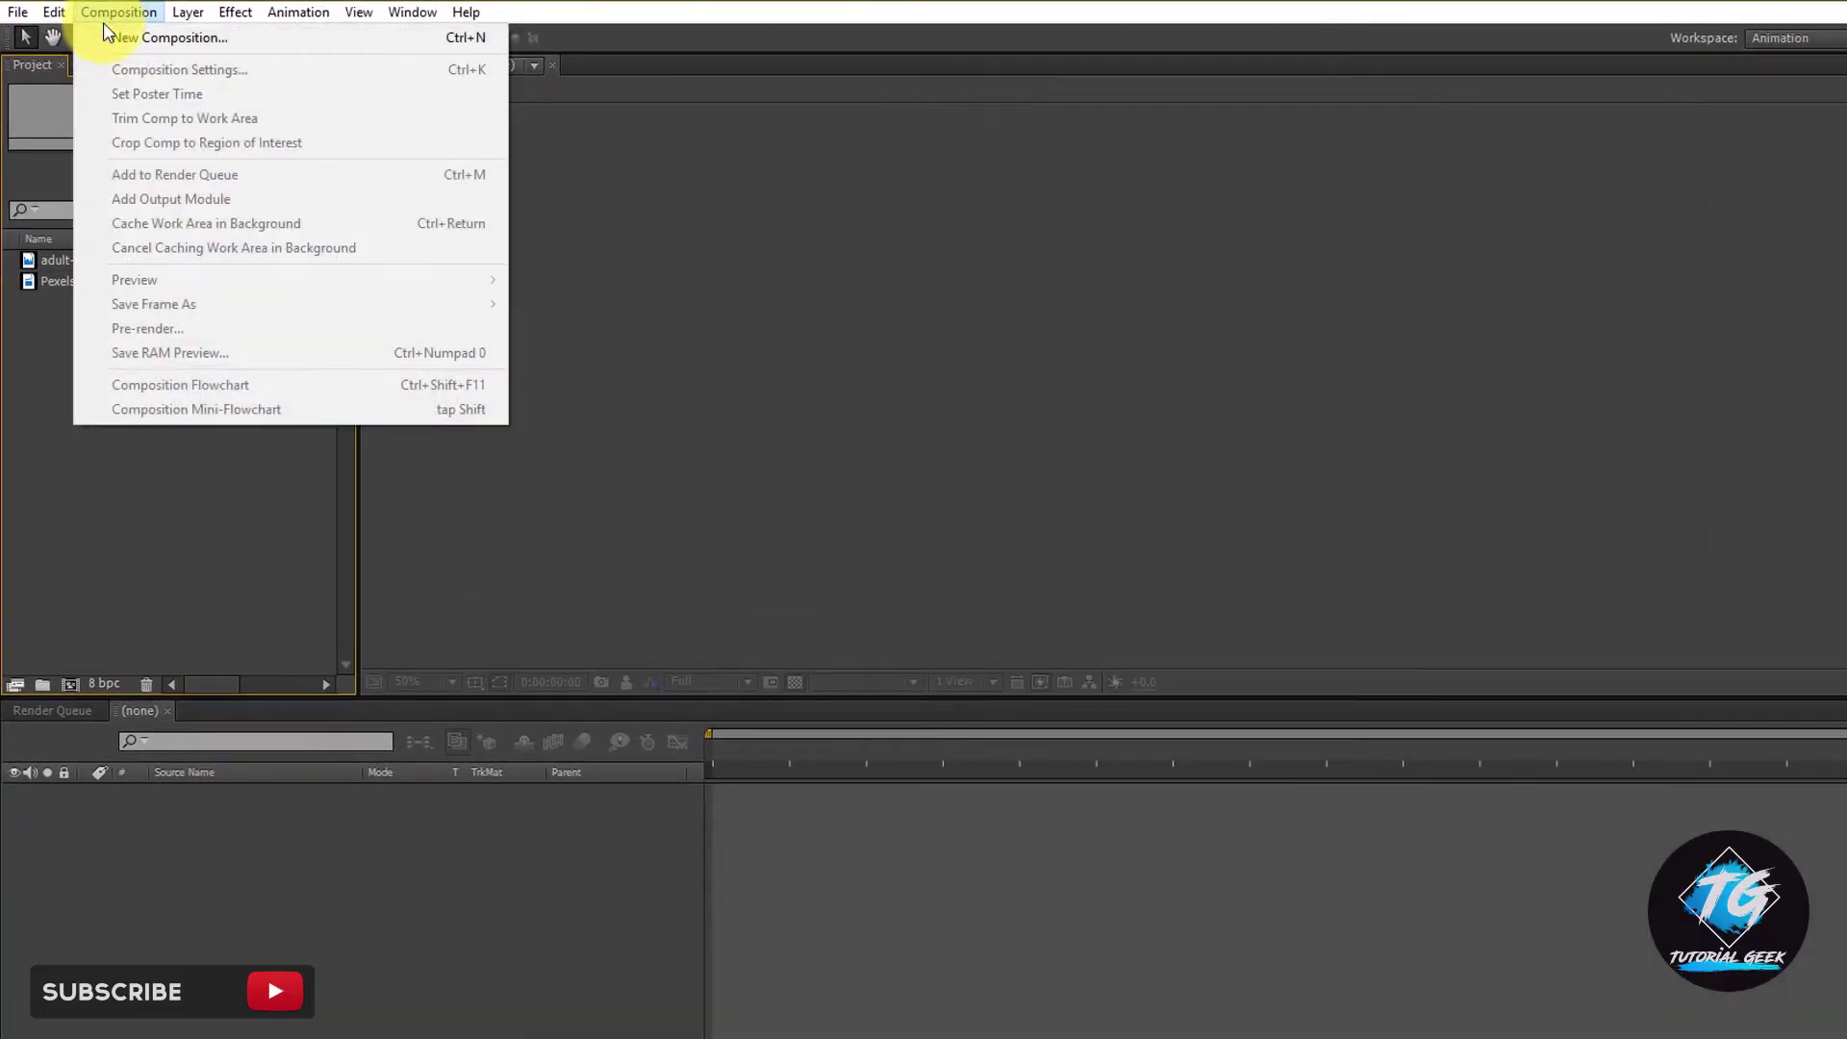
left_click(102, 32)
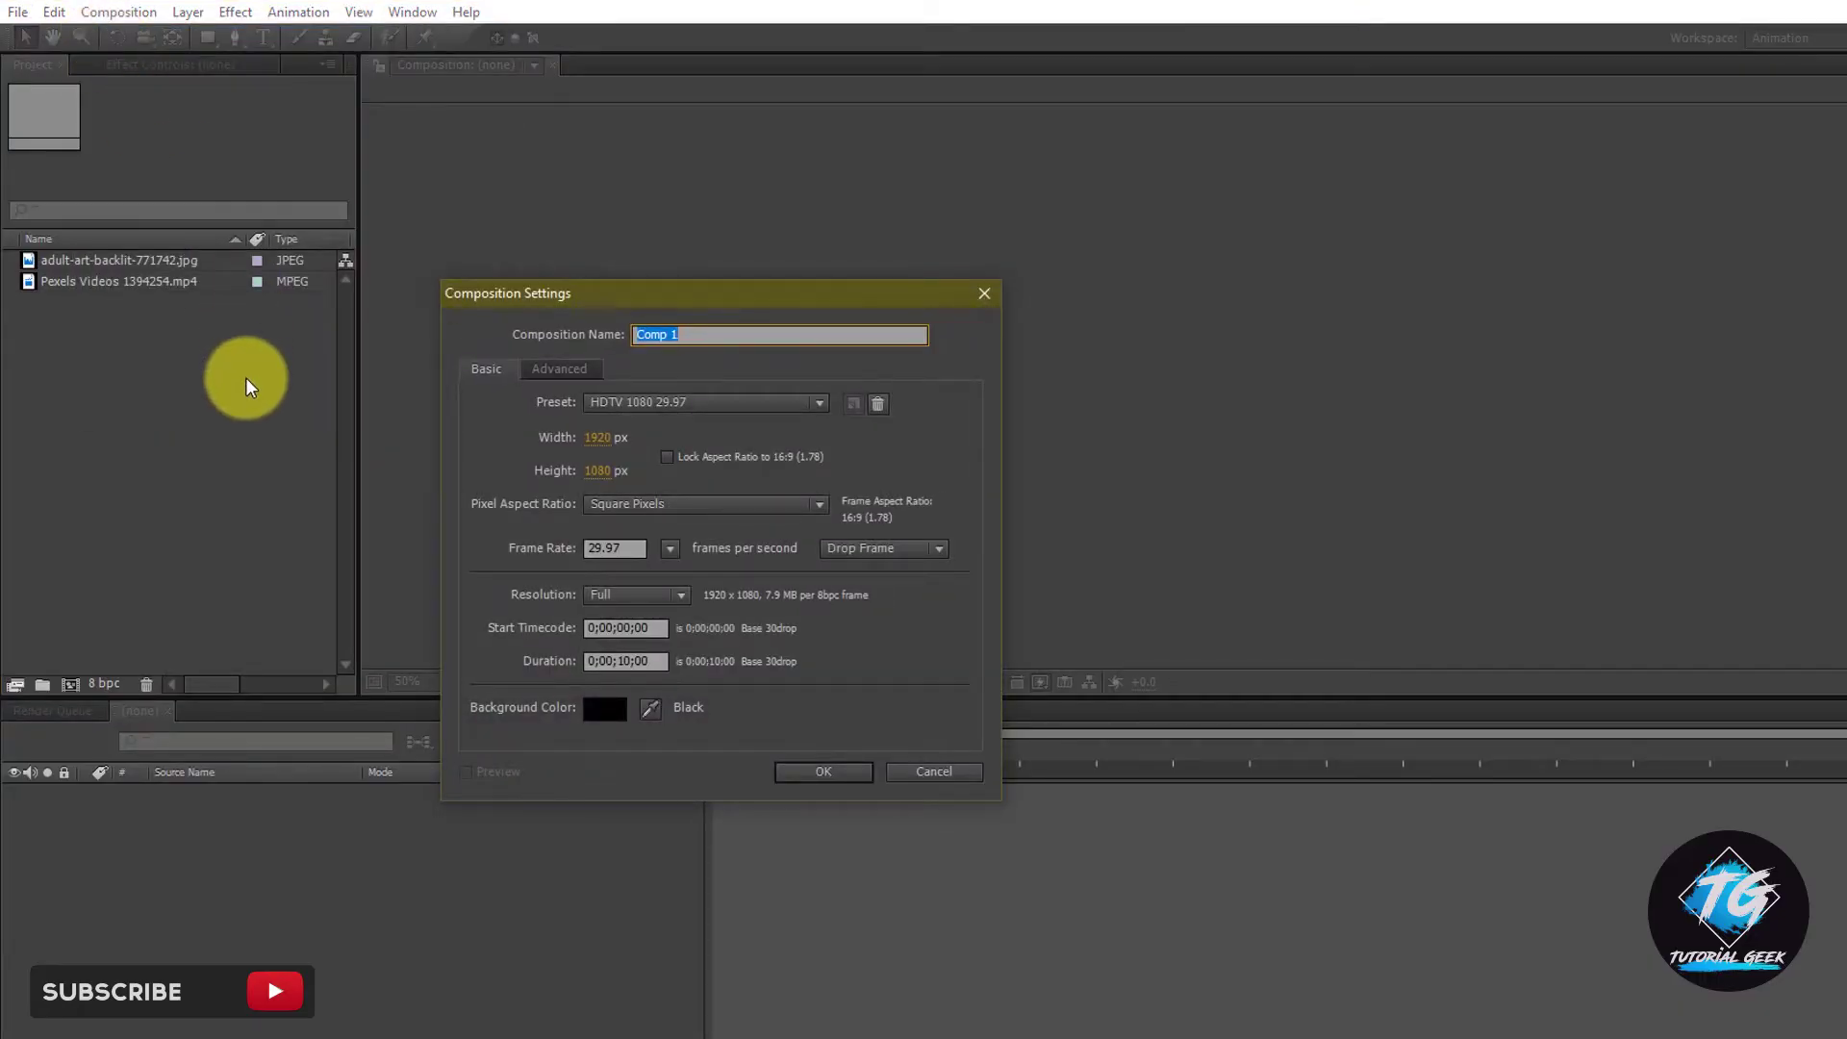
type("Double Exposure")
left_click(808, 770)
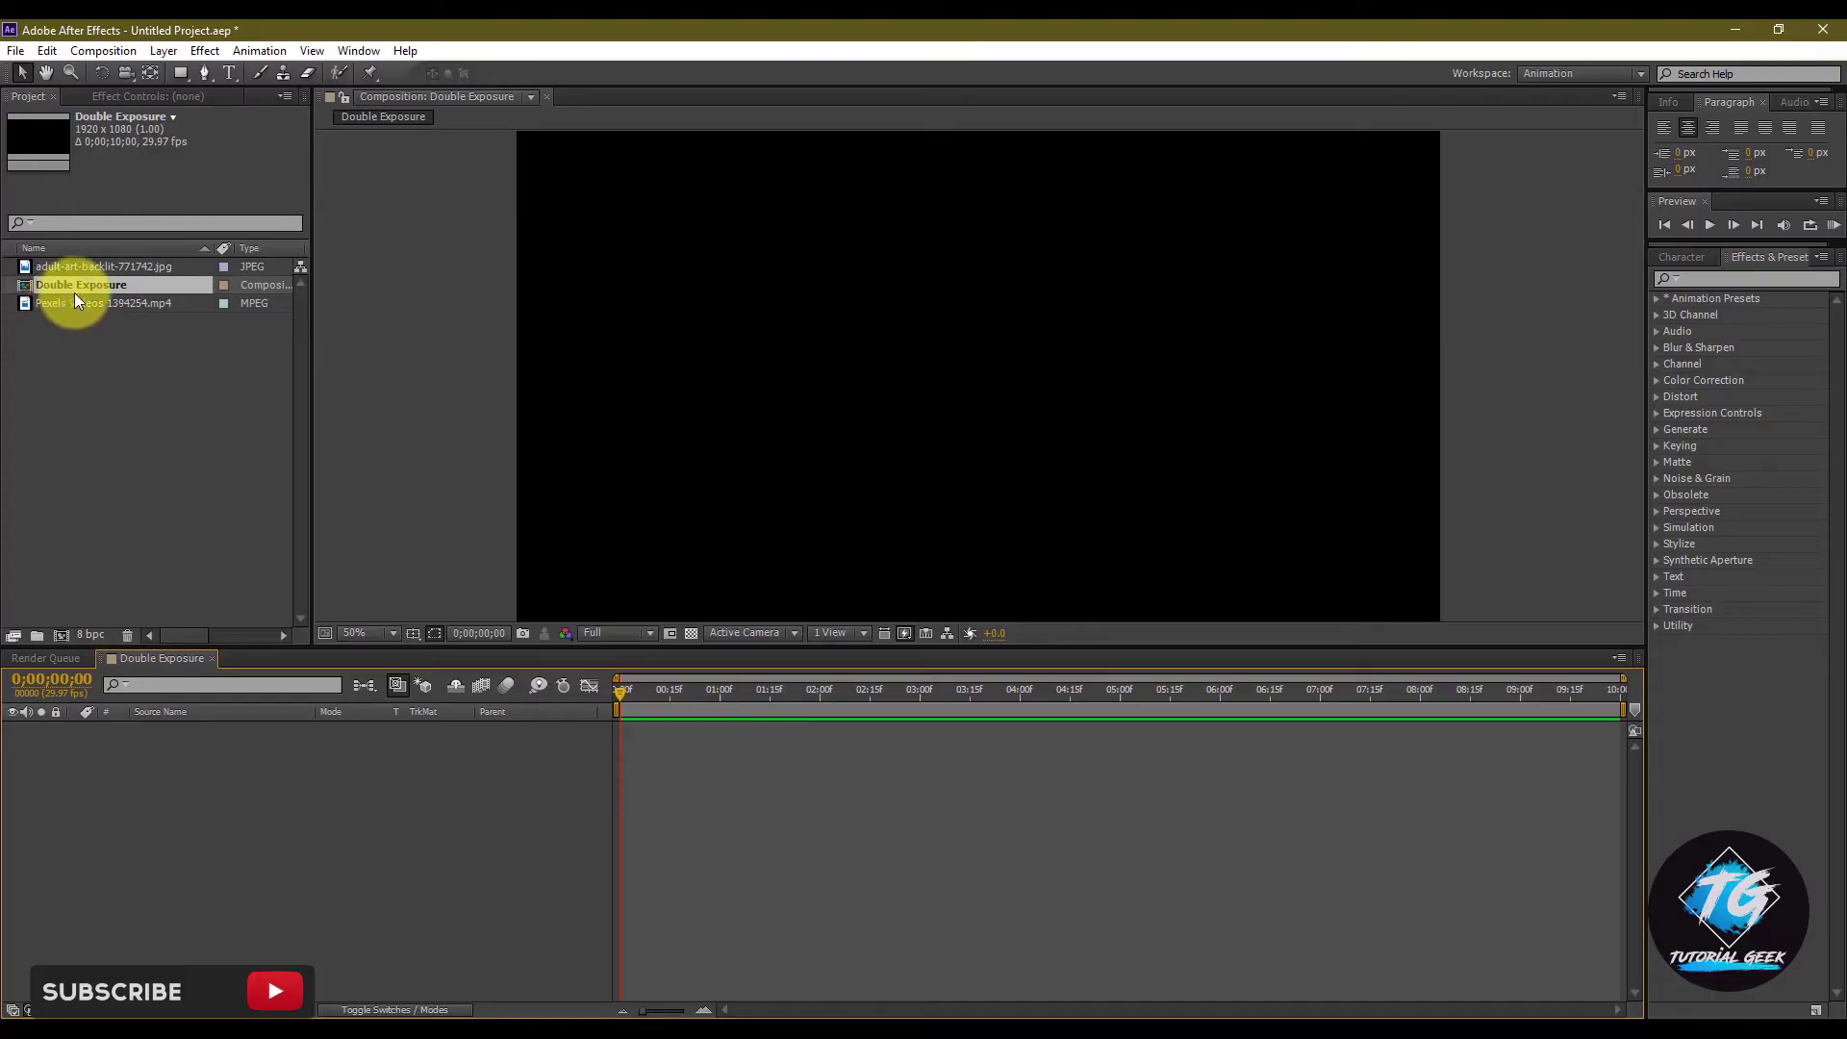
Add the backlit face photo to the timeline and scale it down to 48%
left_click(85, 268)
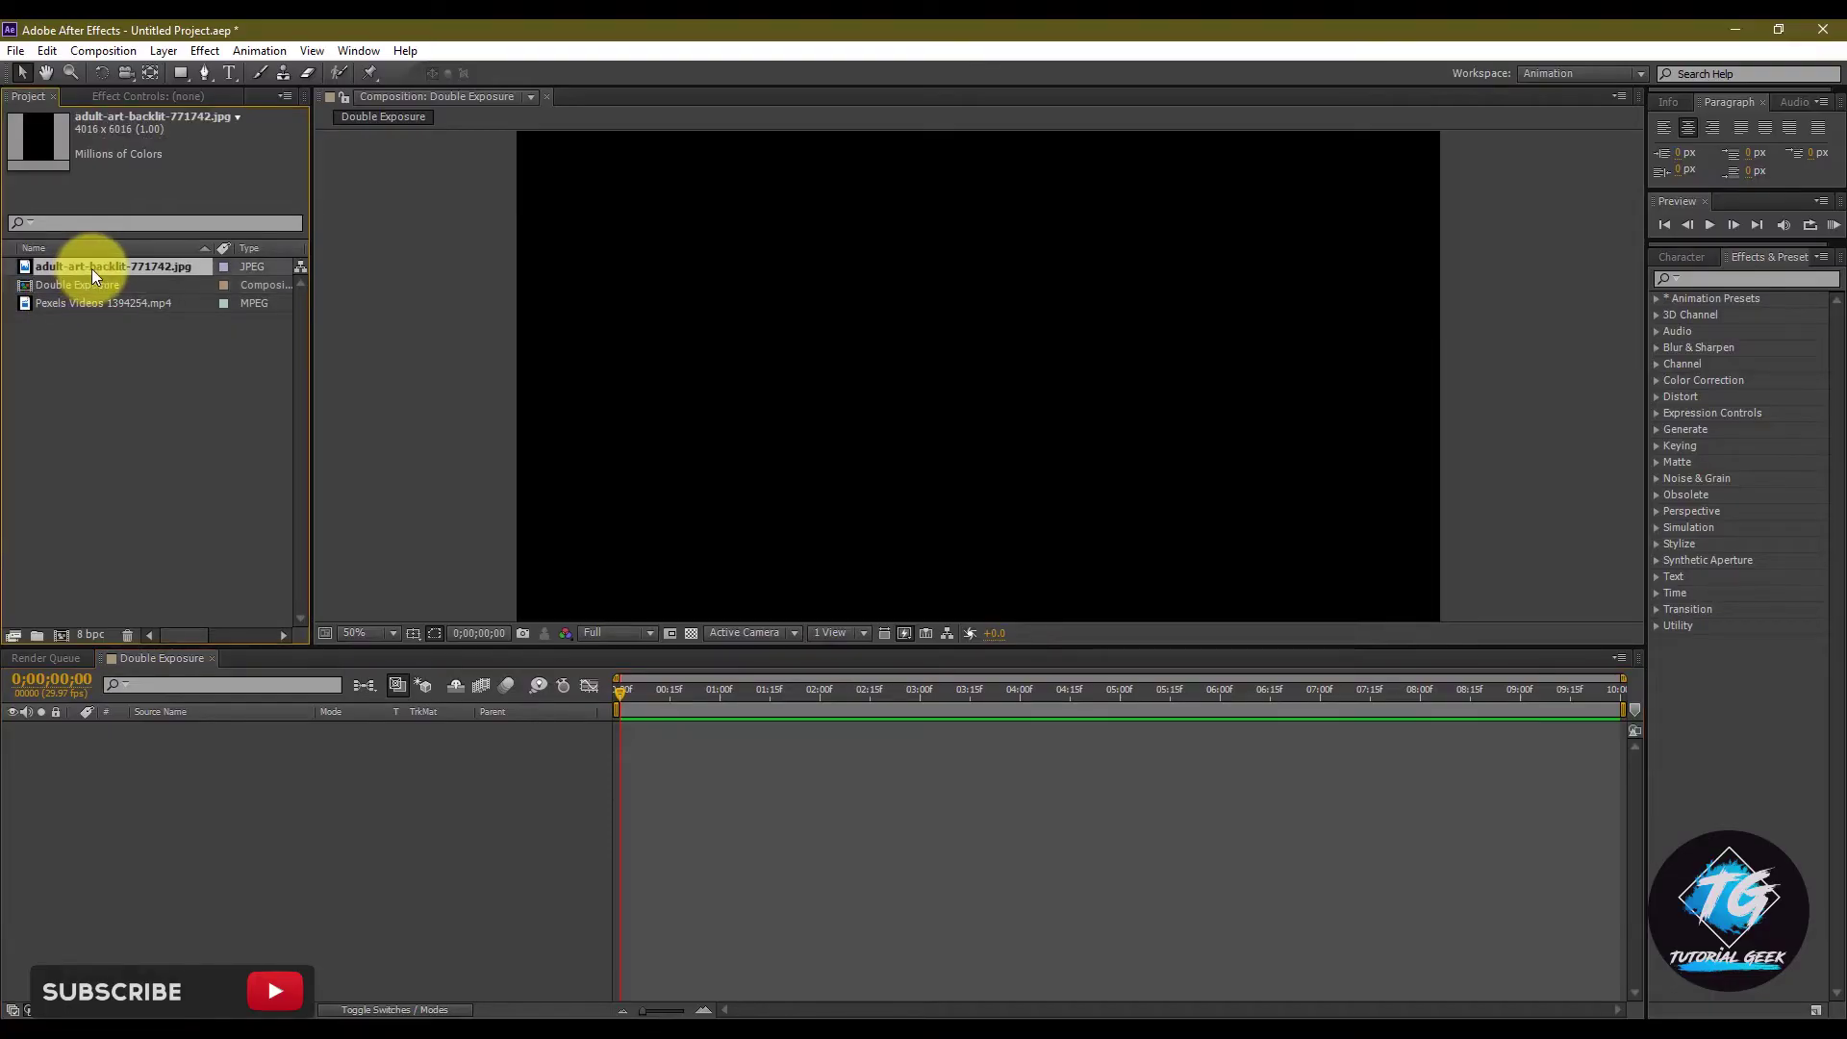
left_click_drag(86, 269, 250, 762)
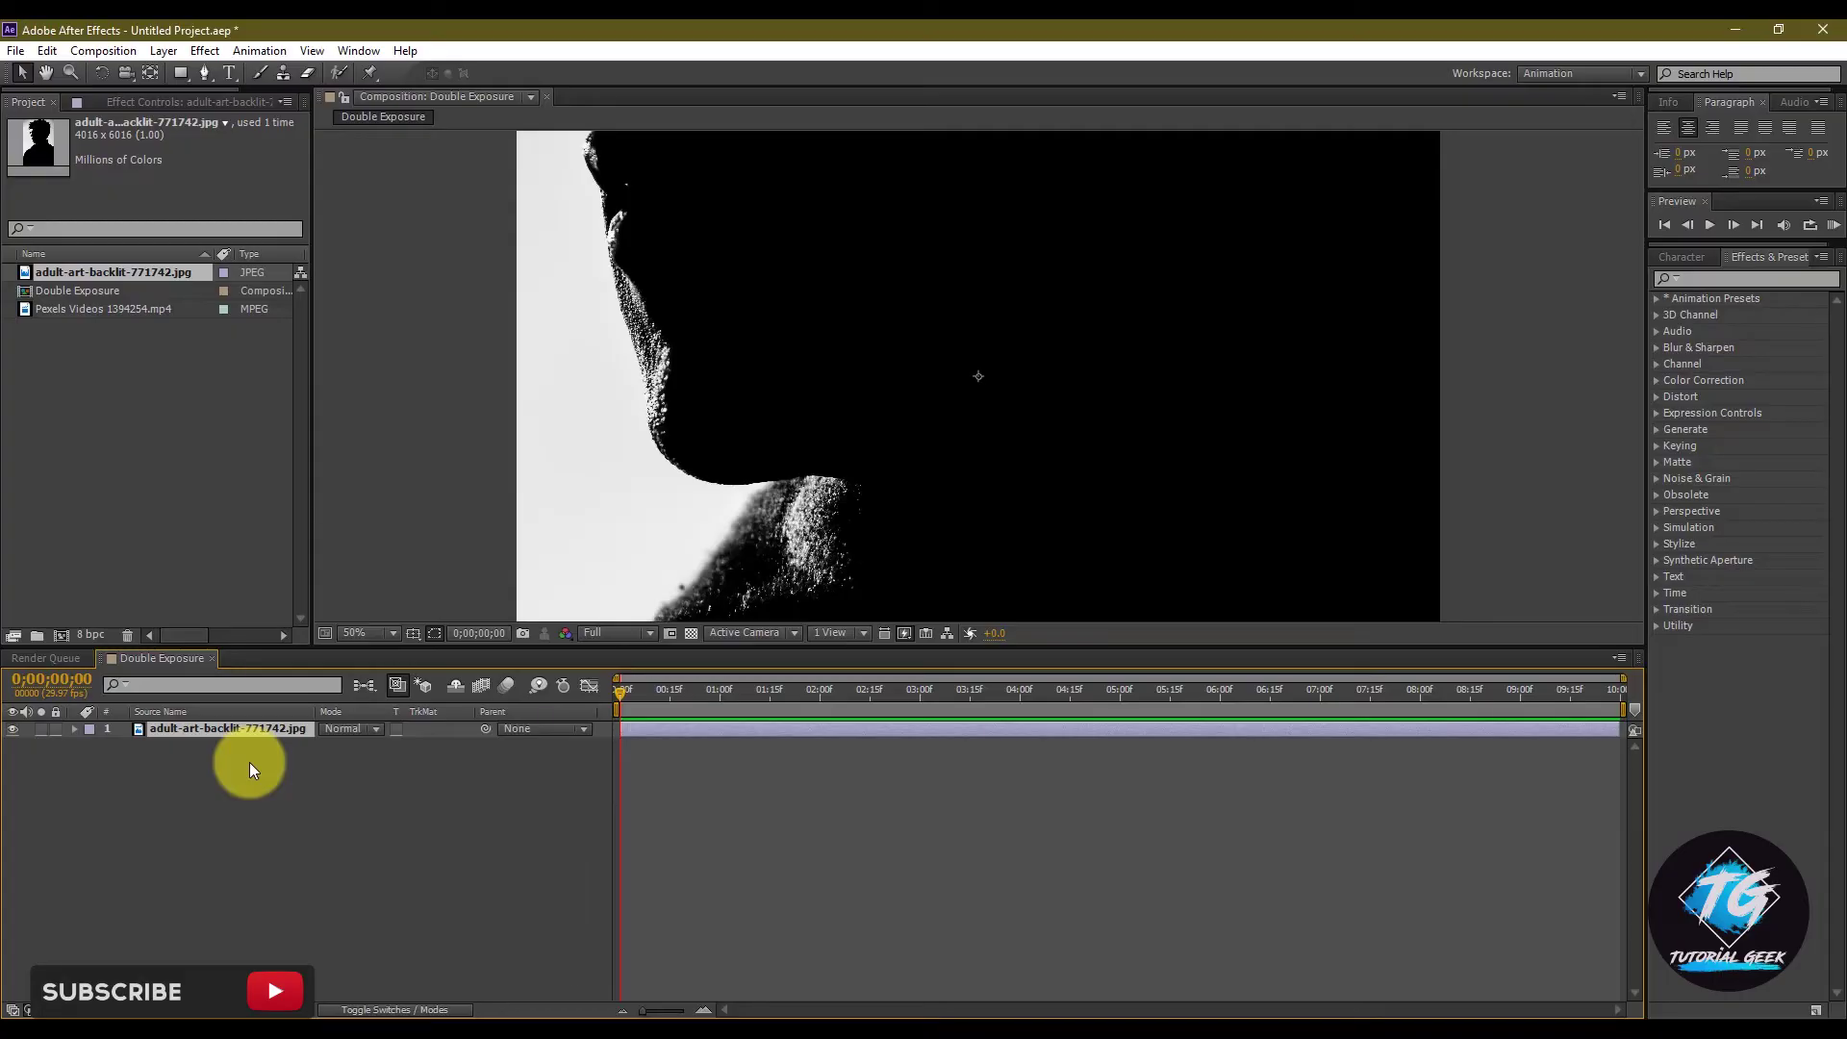
key("s")
left_click_drag(385, 757, 338, 749)
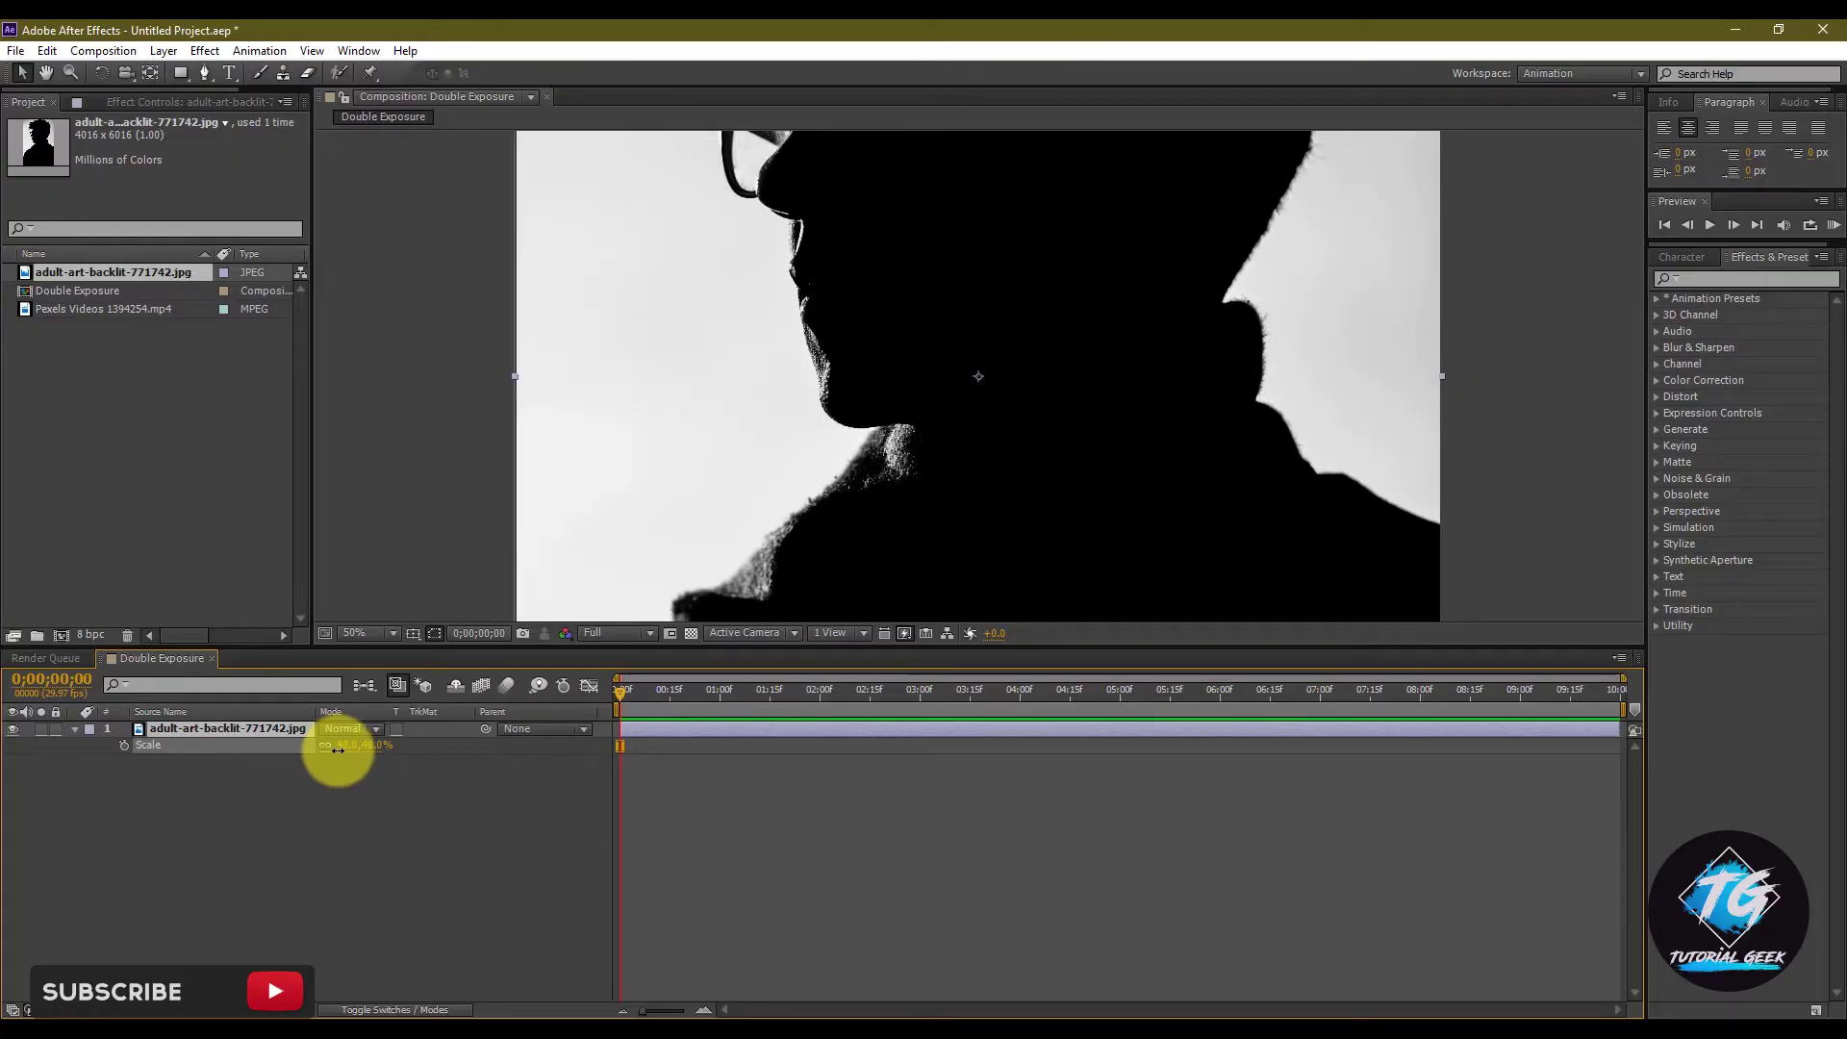
left_click(367, 823)
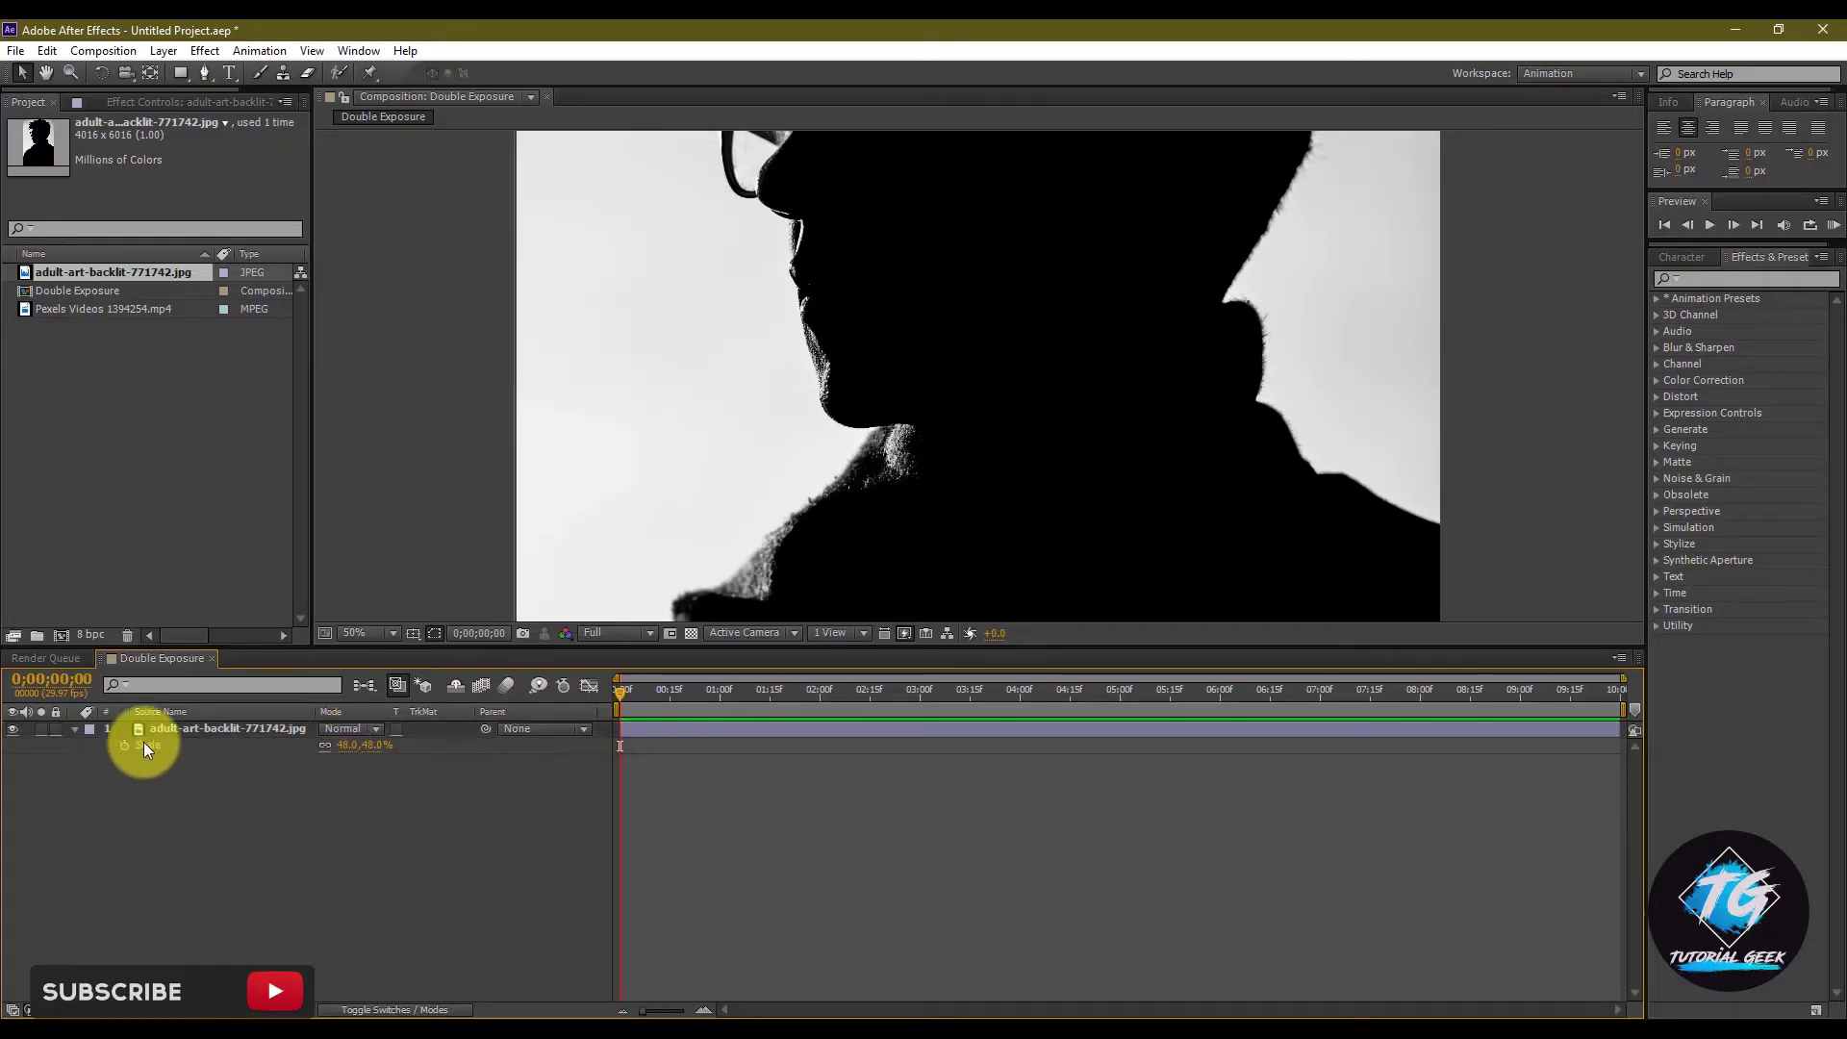
left_click(77, 730)
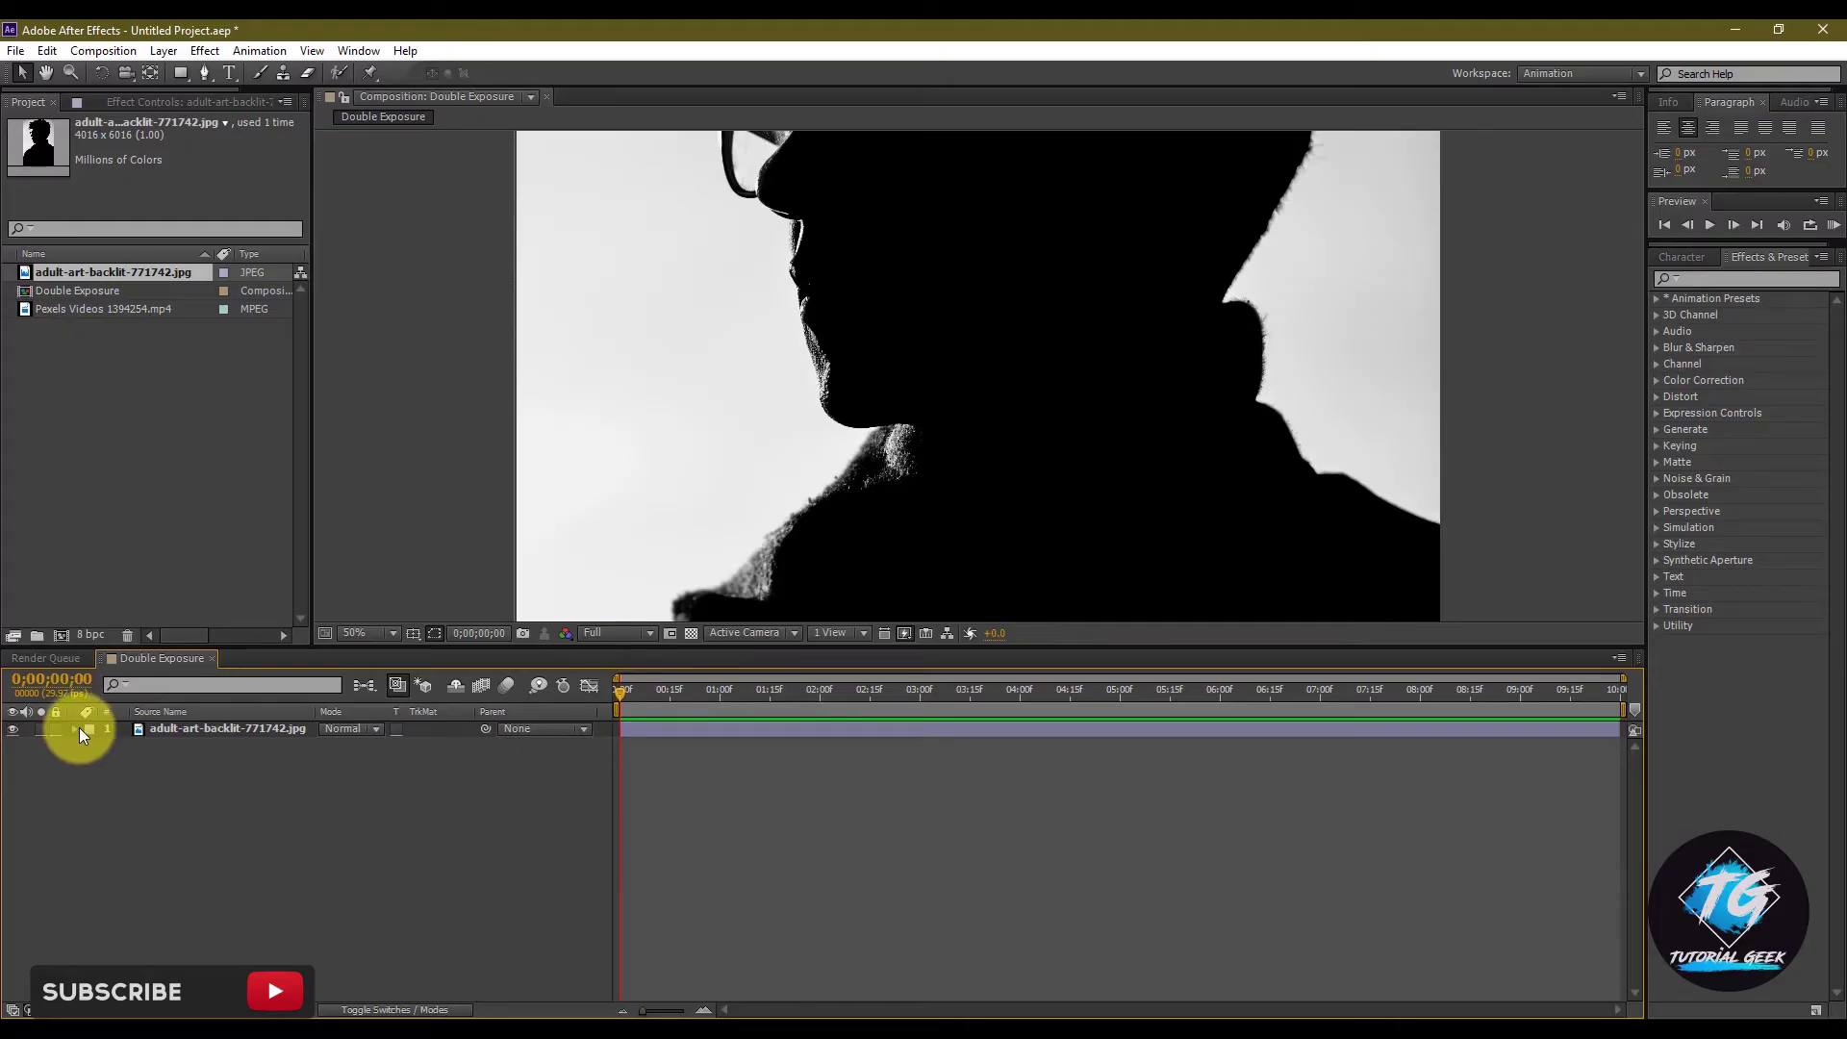
Place the Pexels forest road video below the photo, hide the photo, and scale the video to 50%
left_click(135, 311)
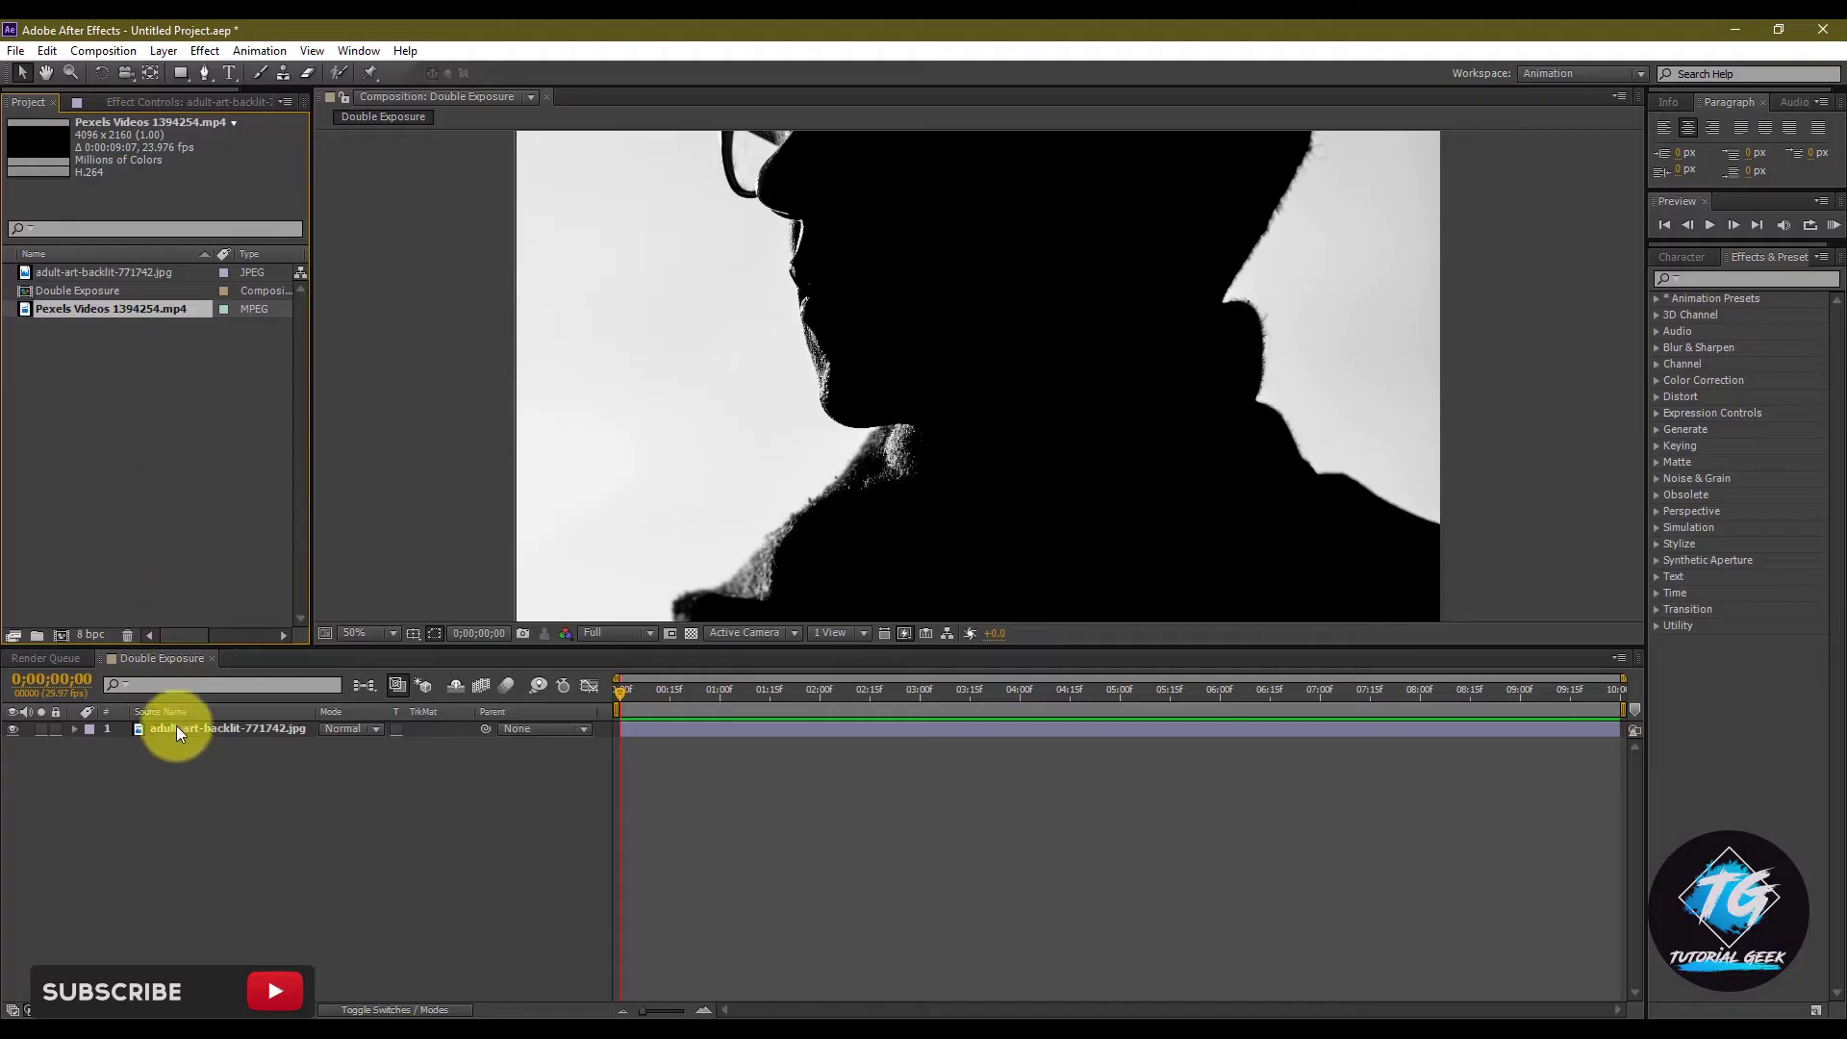
left_click_drag(139, 308, 211, 750)
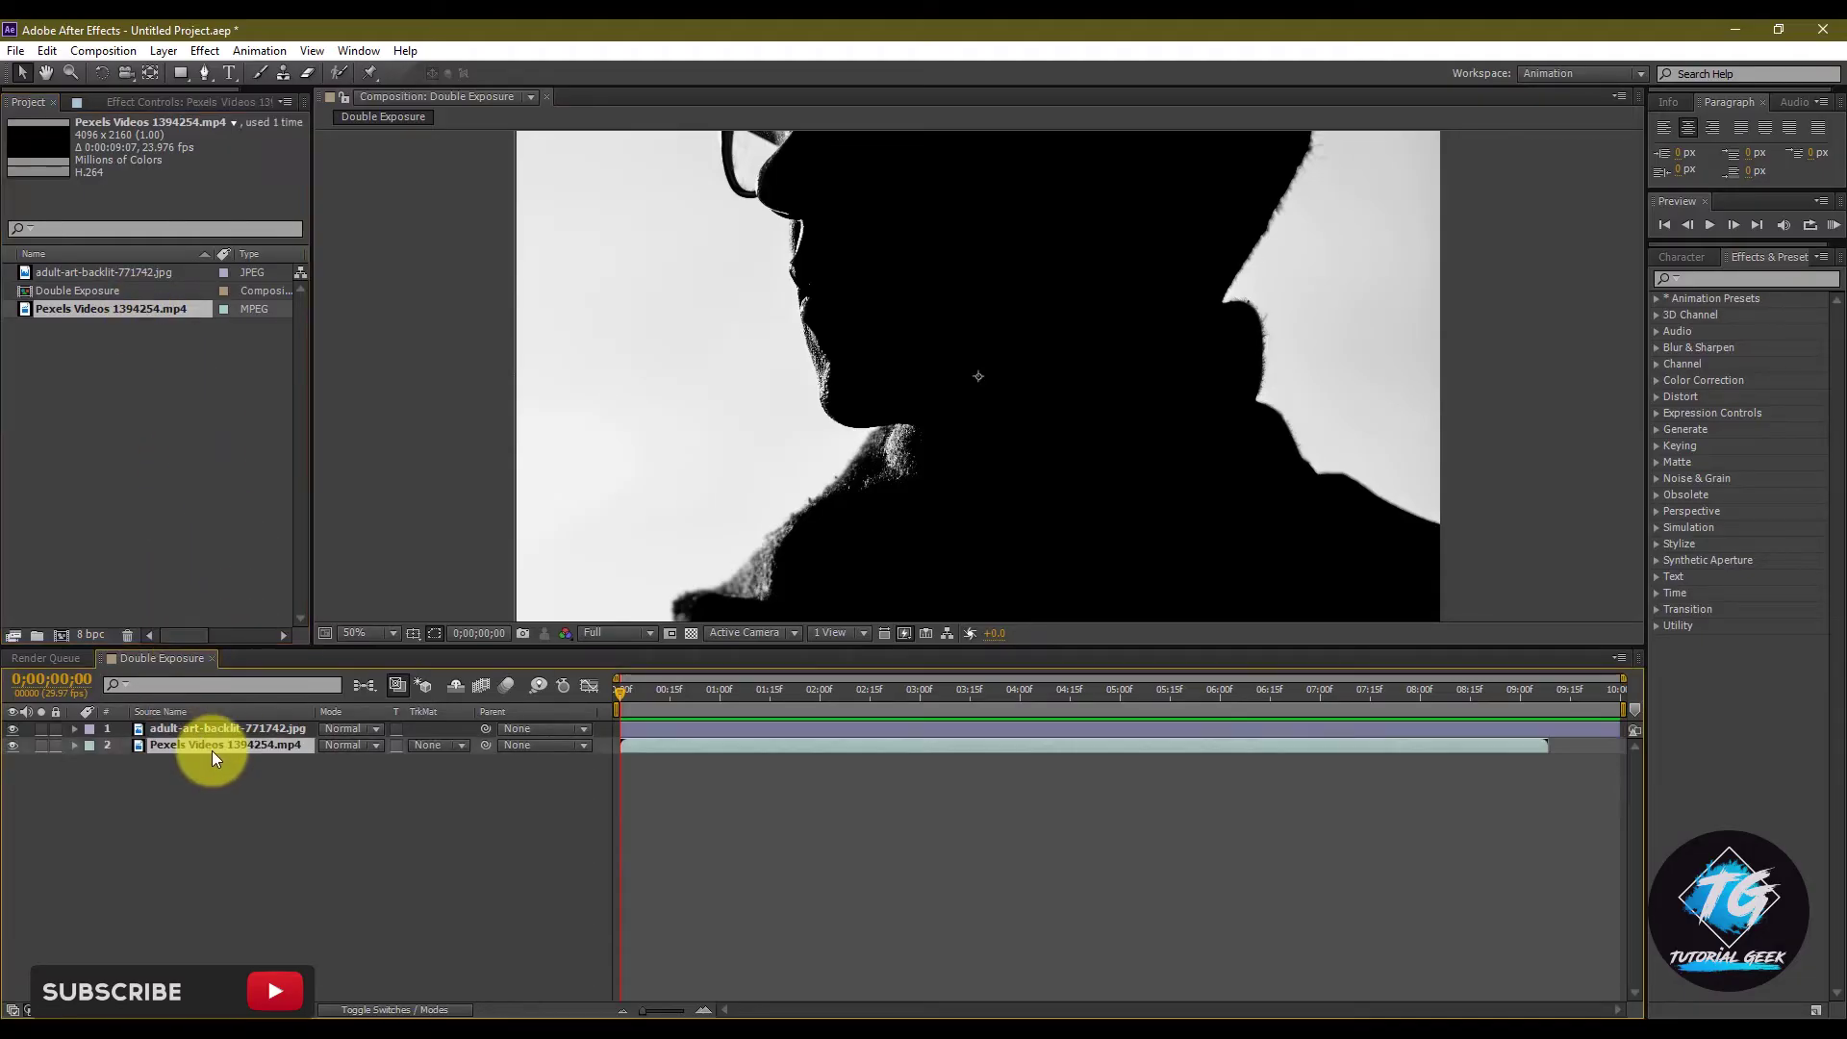
left_click(14, 729)
key("s")
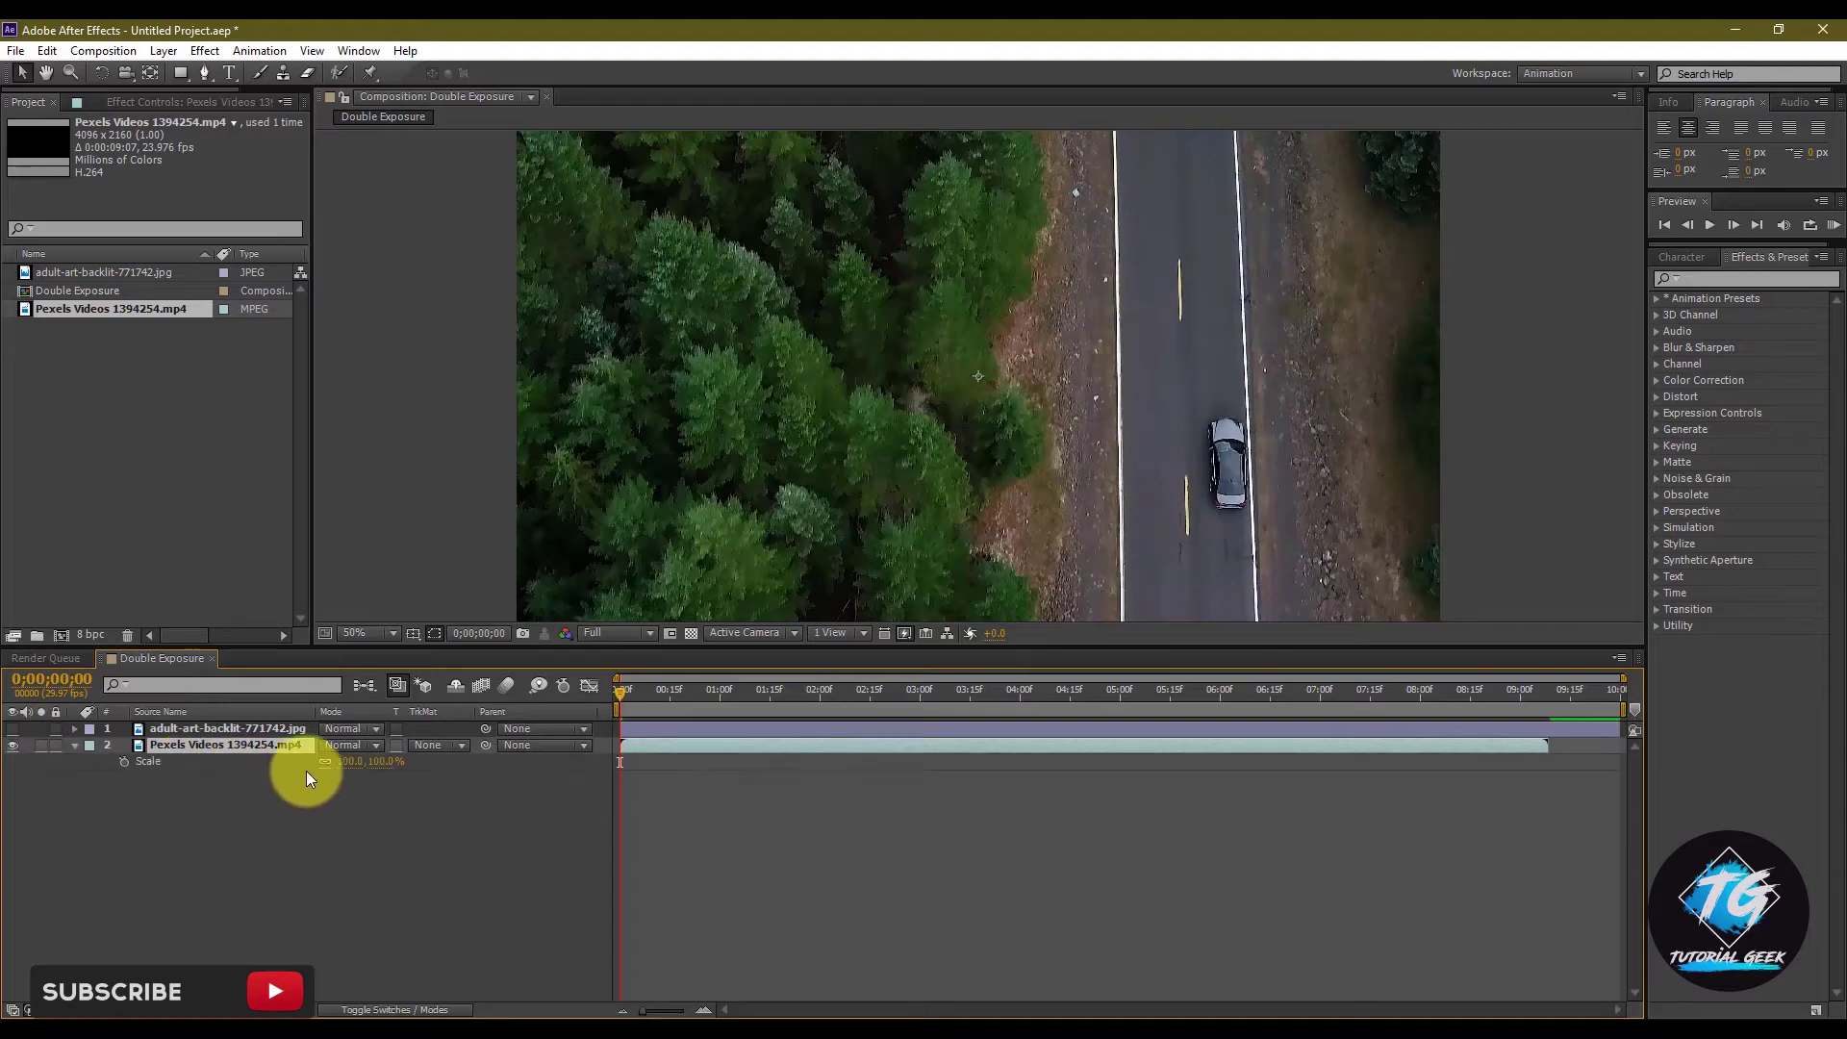
mouse_move(374, 761)
left_mouse_down()
mouse_move(336, 770)
mouse_move(373, 761)
left_mouse_up()
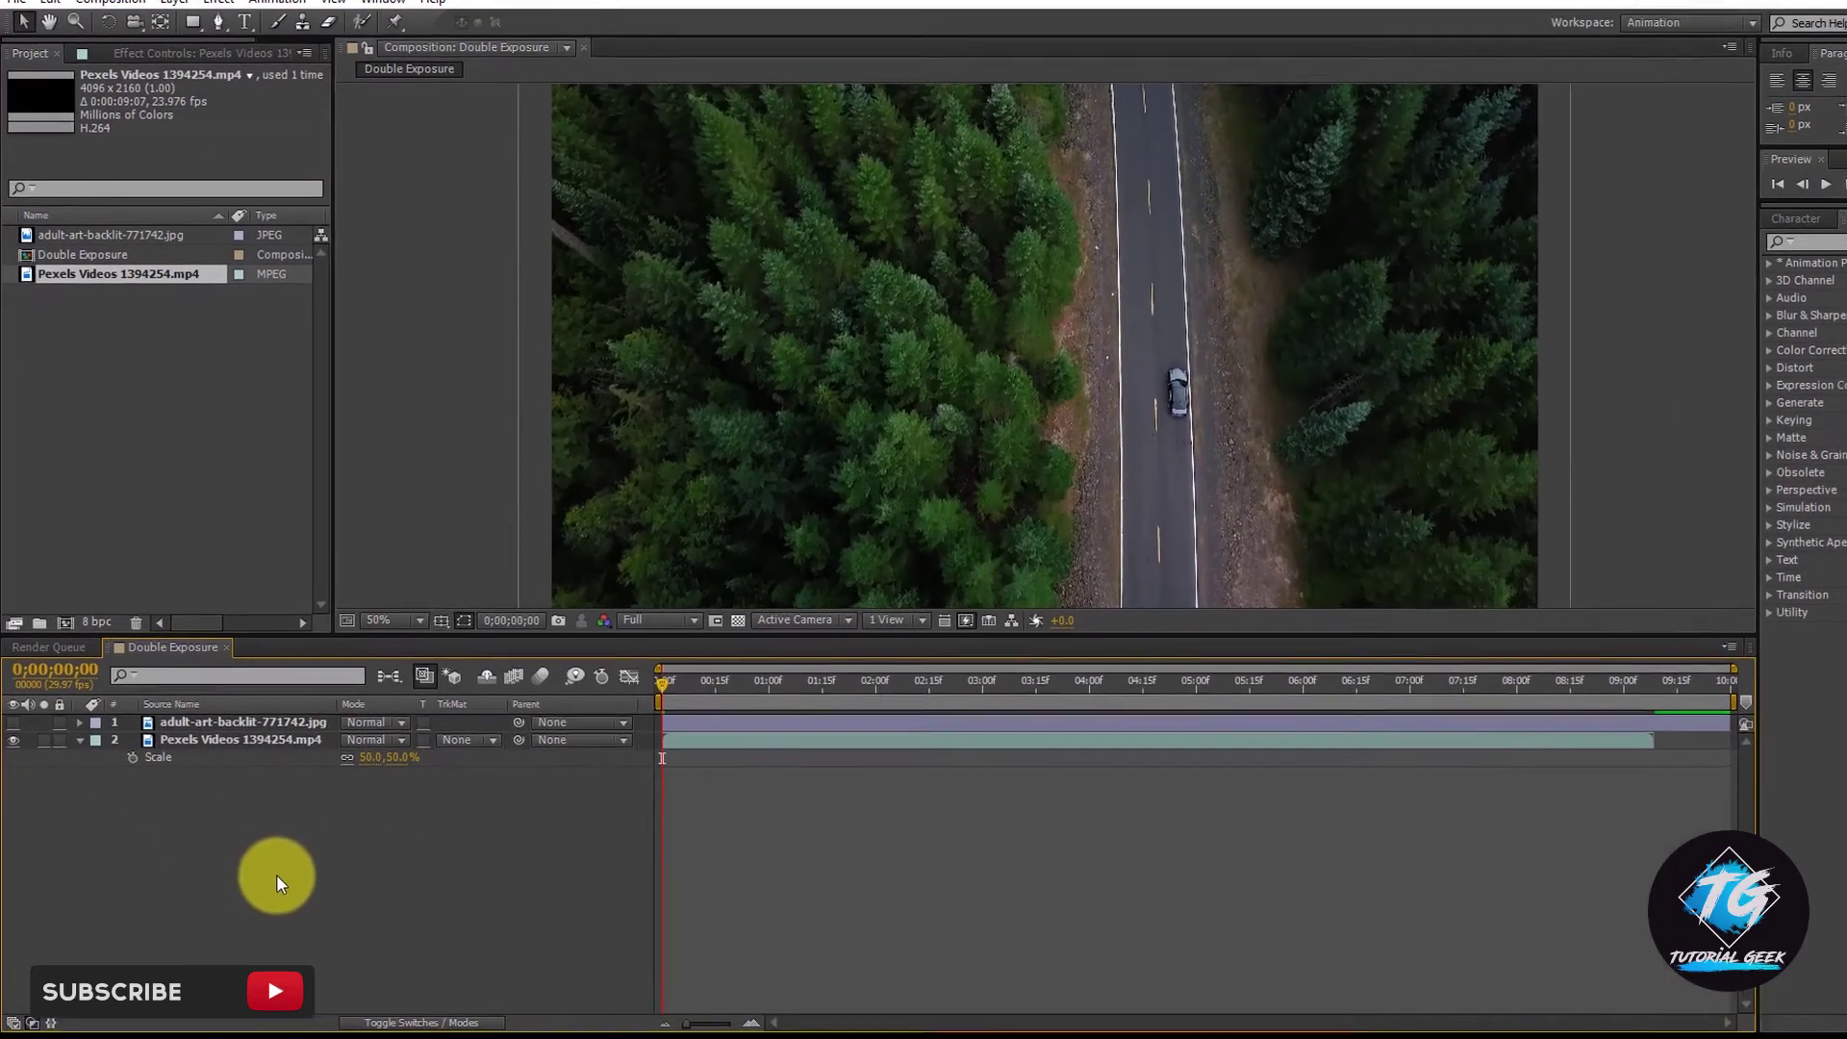
Add a 1920×1080 black solid layer, Black Solid 1, from the timeline's New menu
right_click(262, 872)
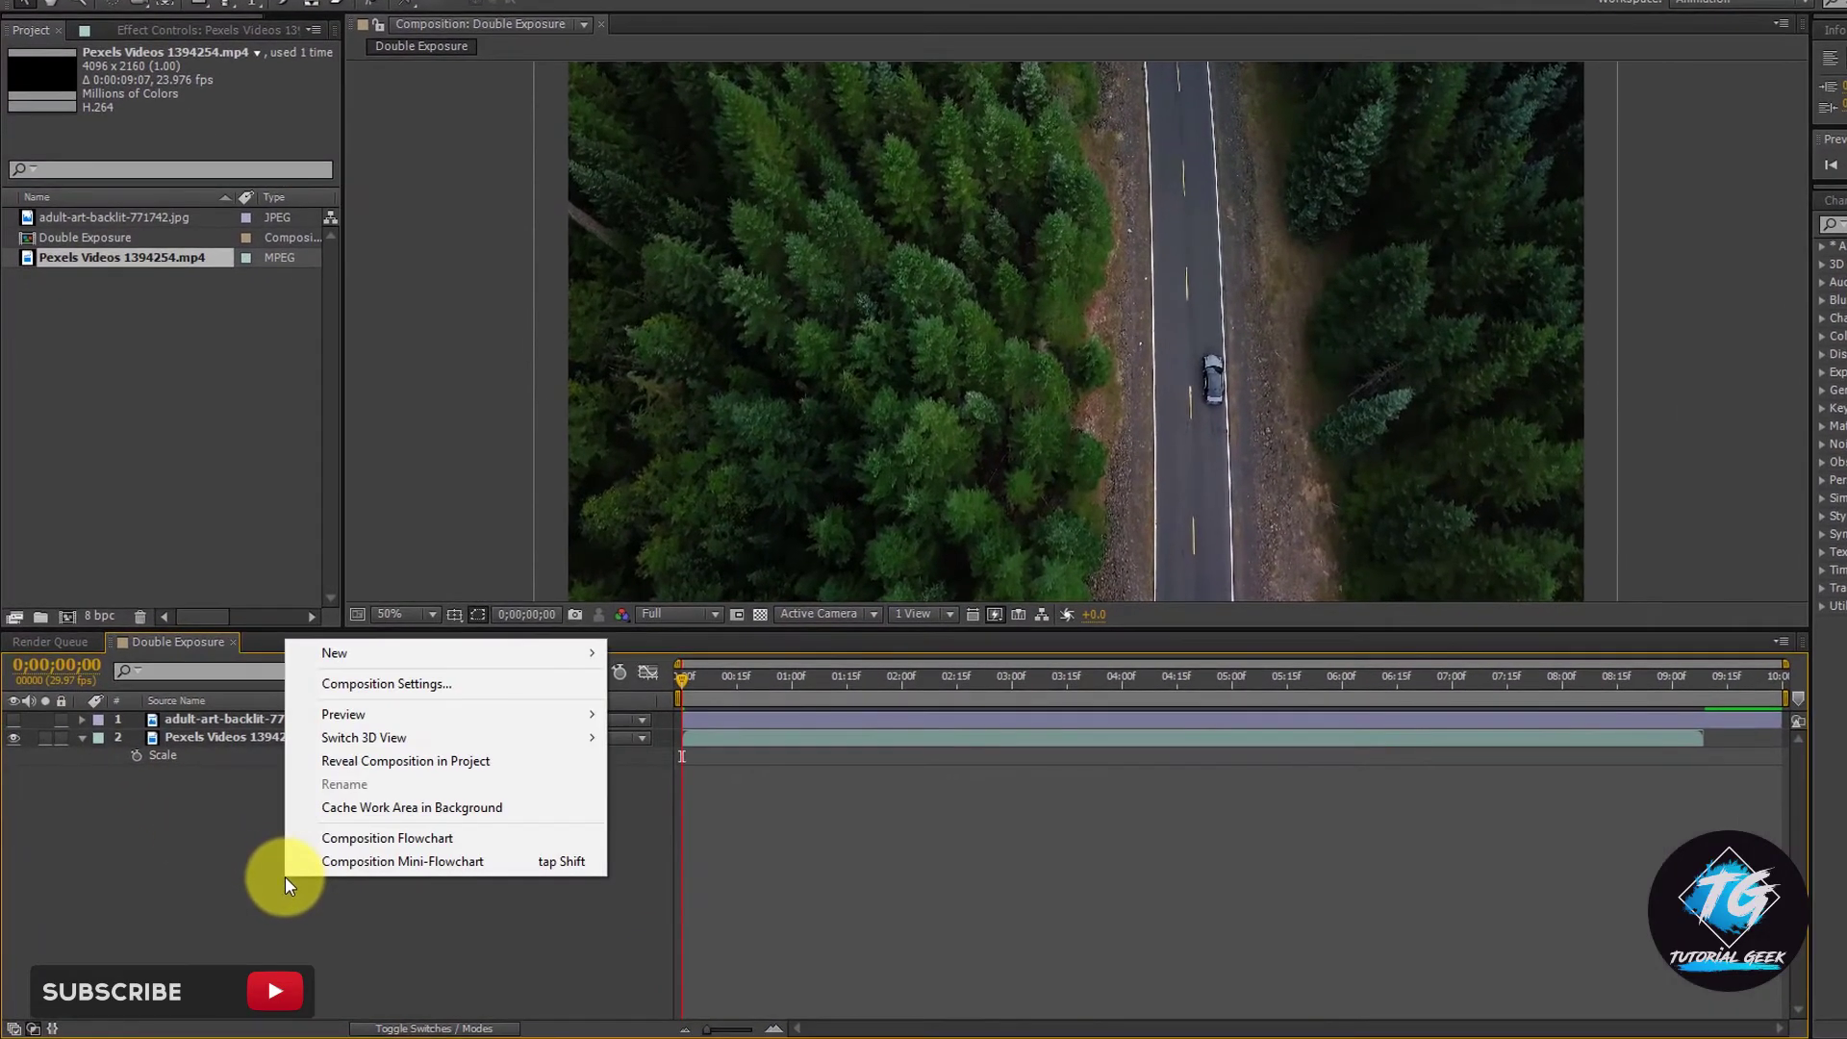
mouse_move(418, 662)
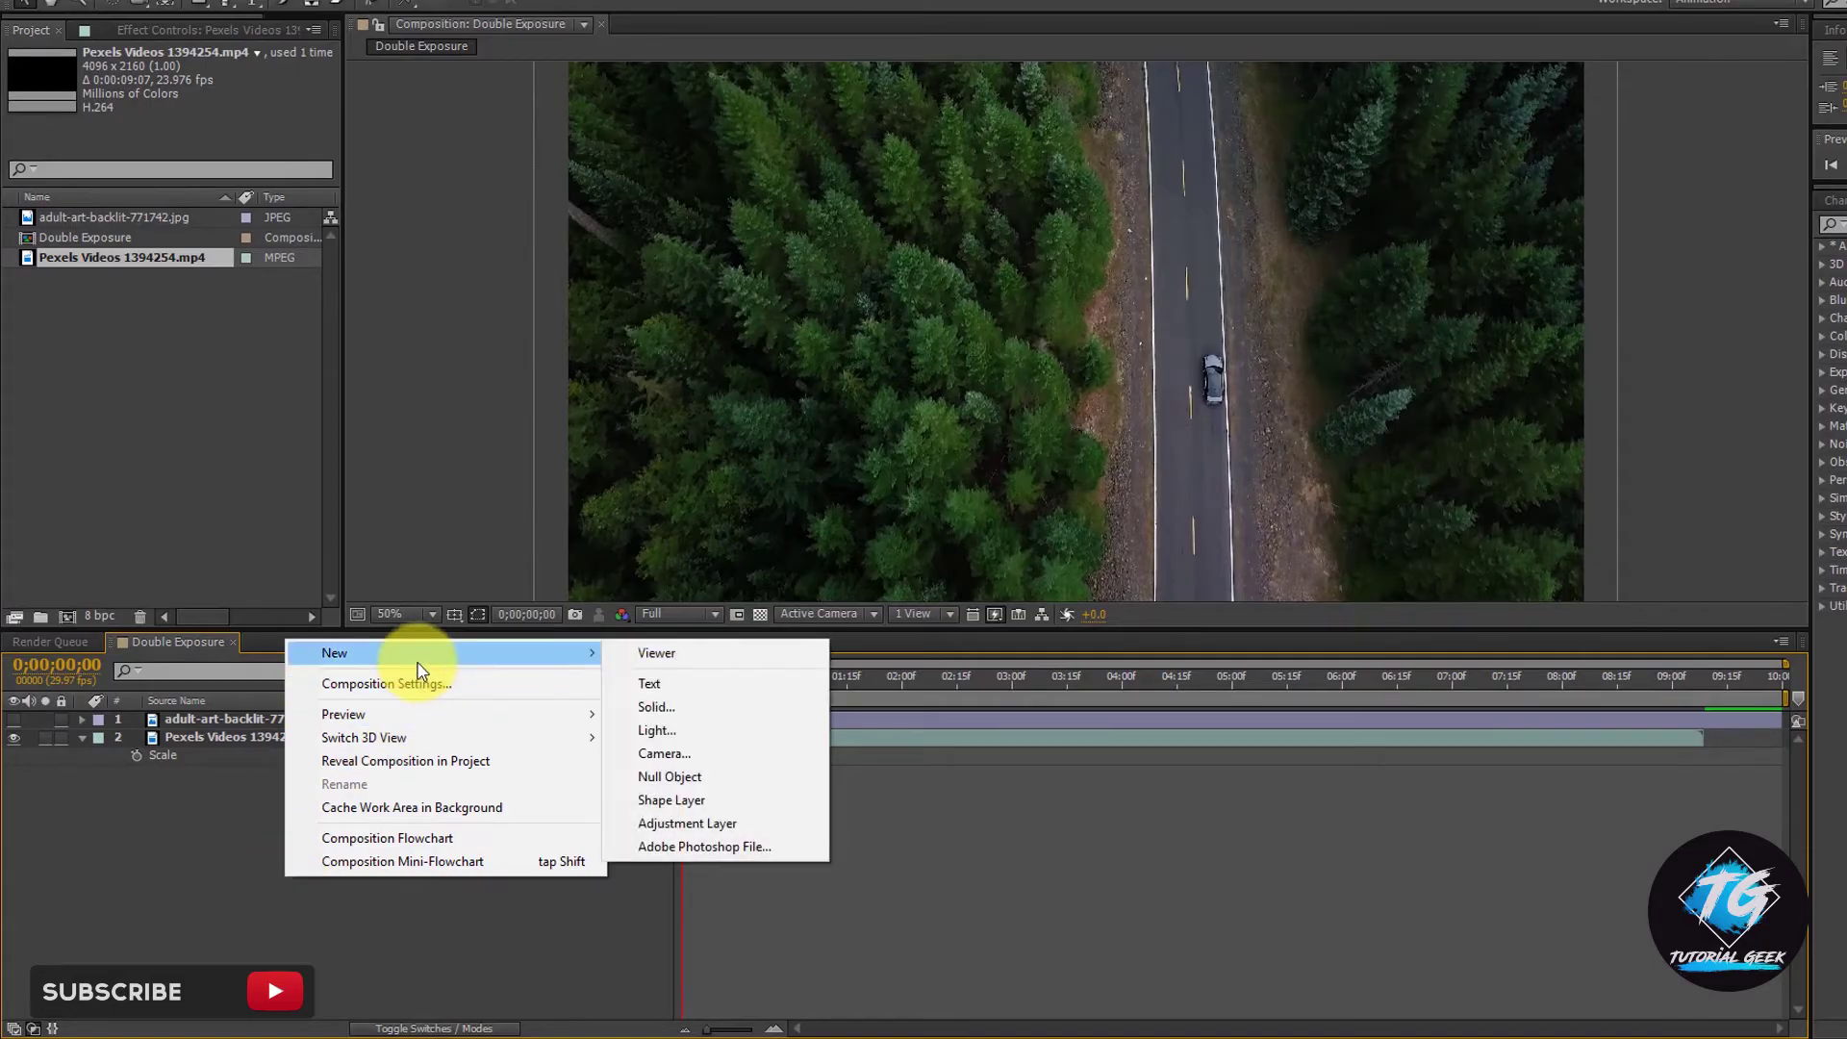
left_click(660, 708)
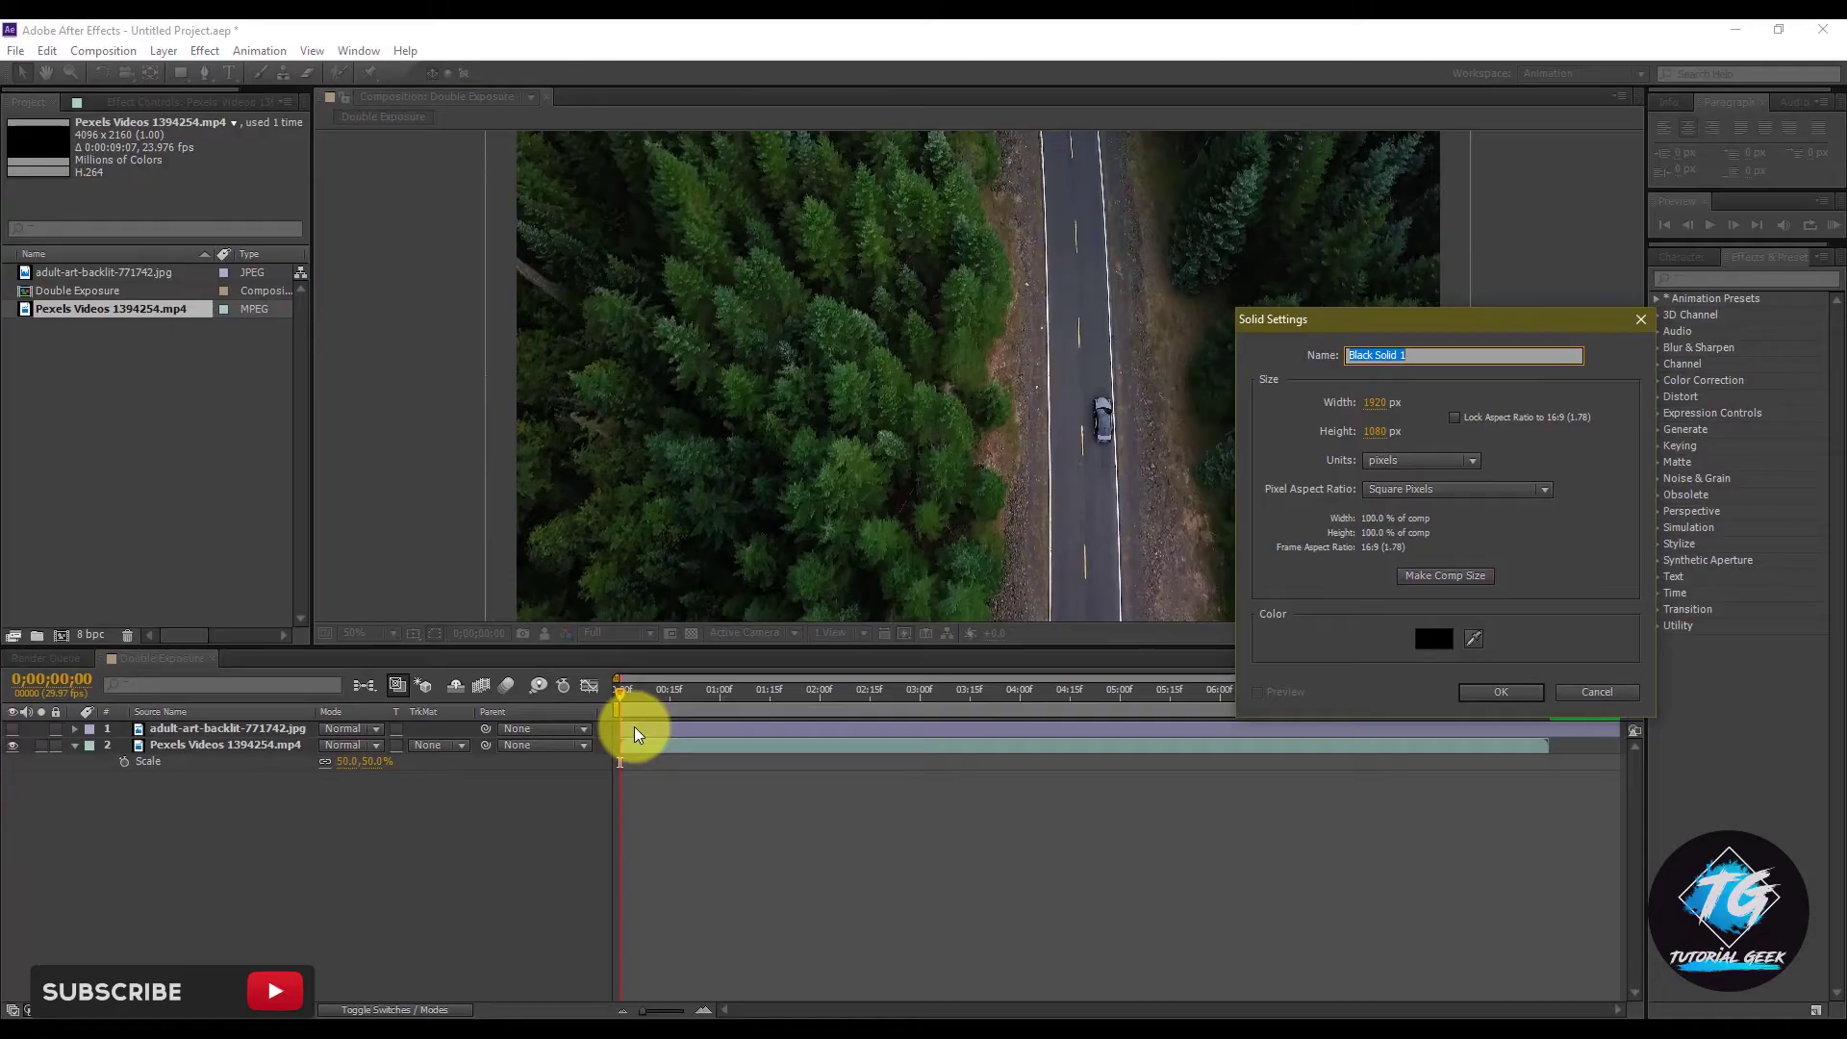
left_click(1468, 695)
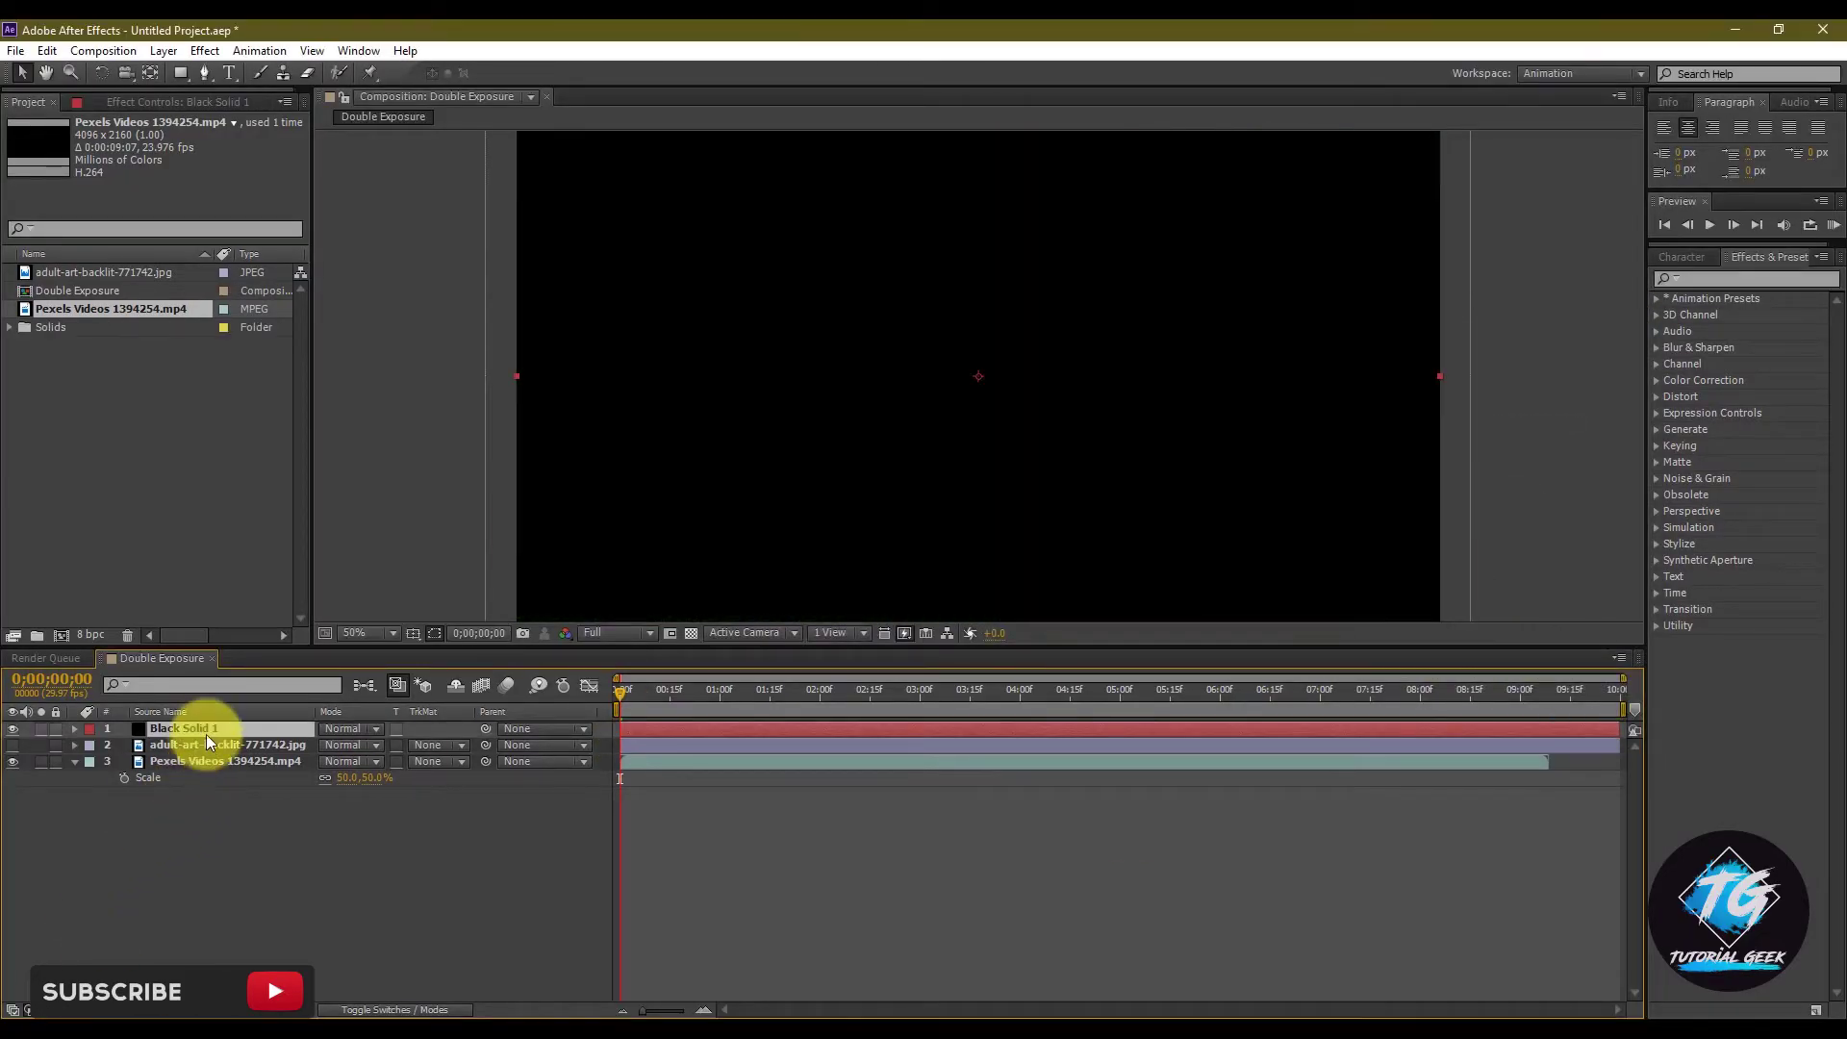
Move the black solid below the frame at 960,1661 and set a Position keyframe at 0 seconds
left_click_drag(210, 729, 210, 749)
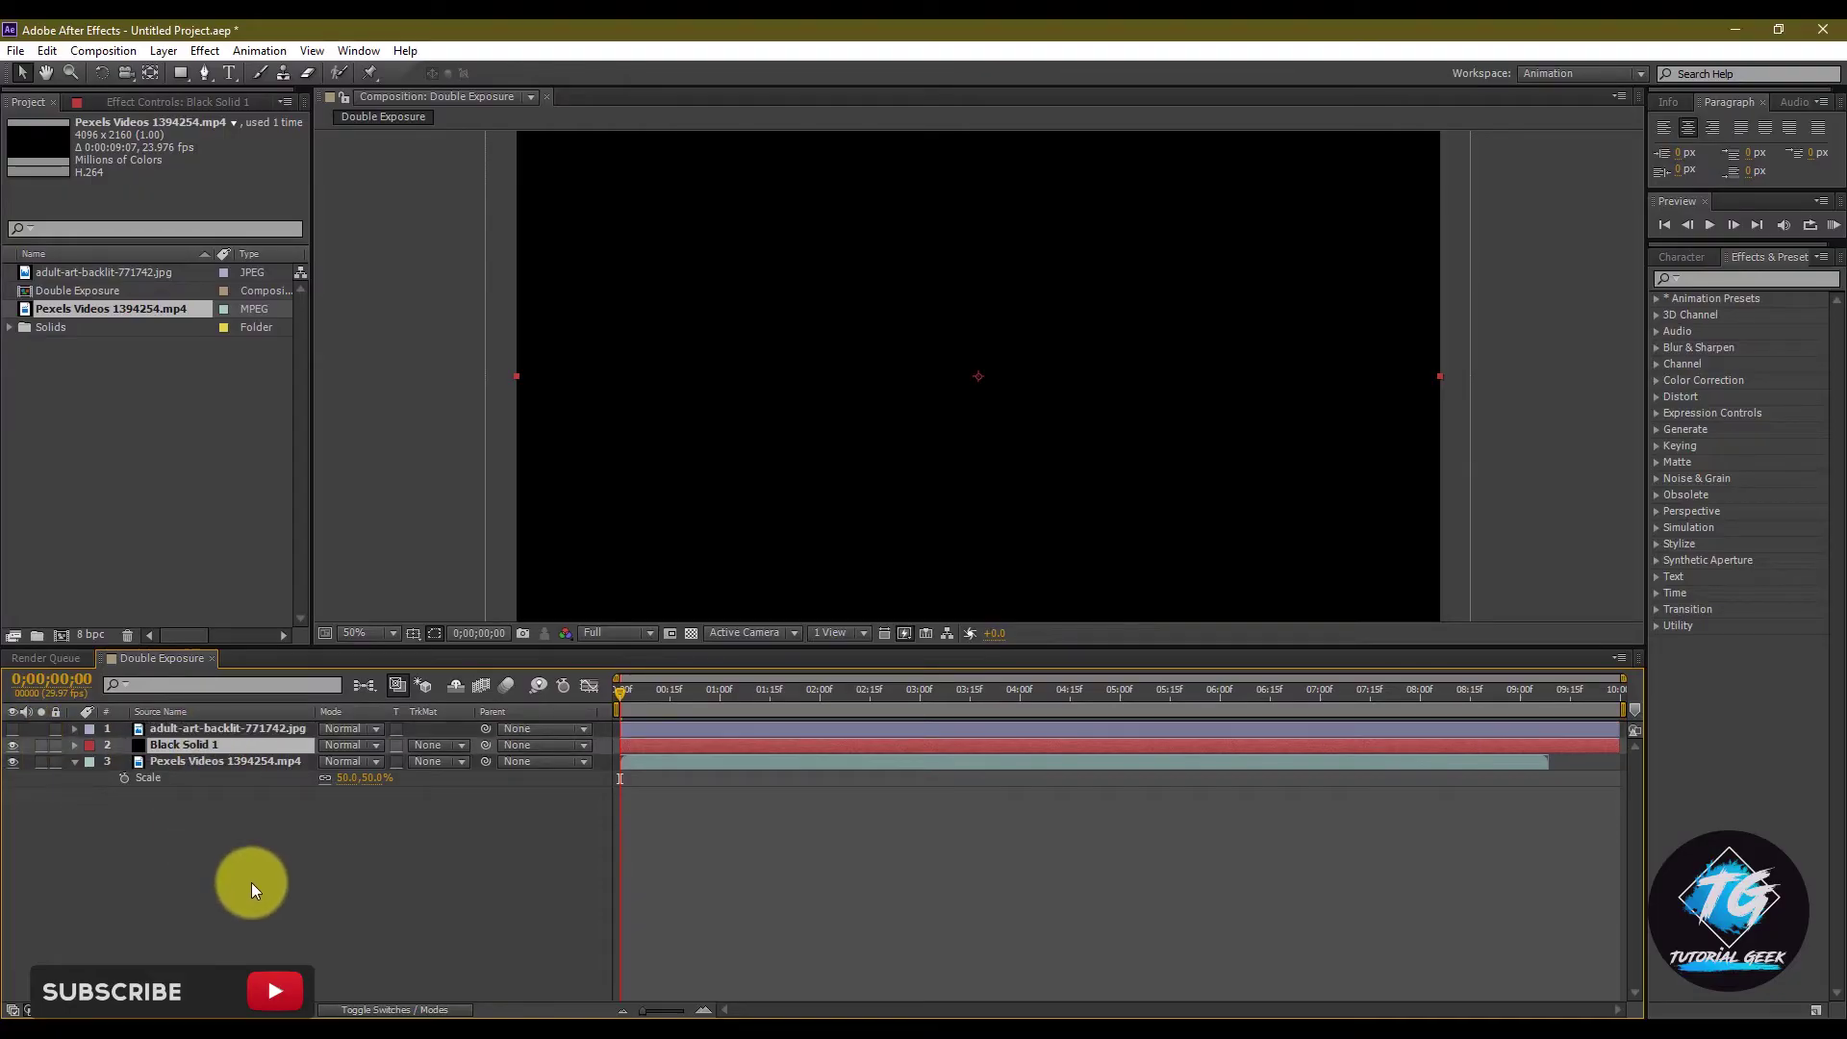
key("p")
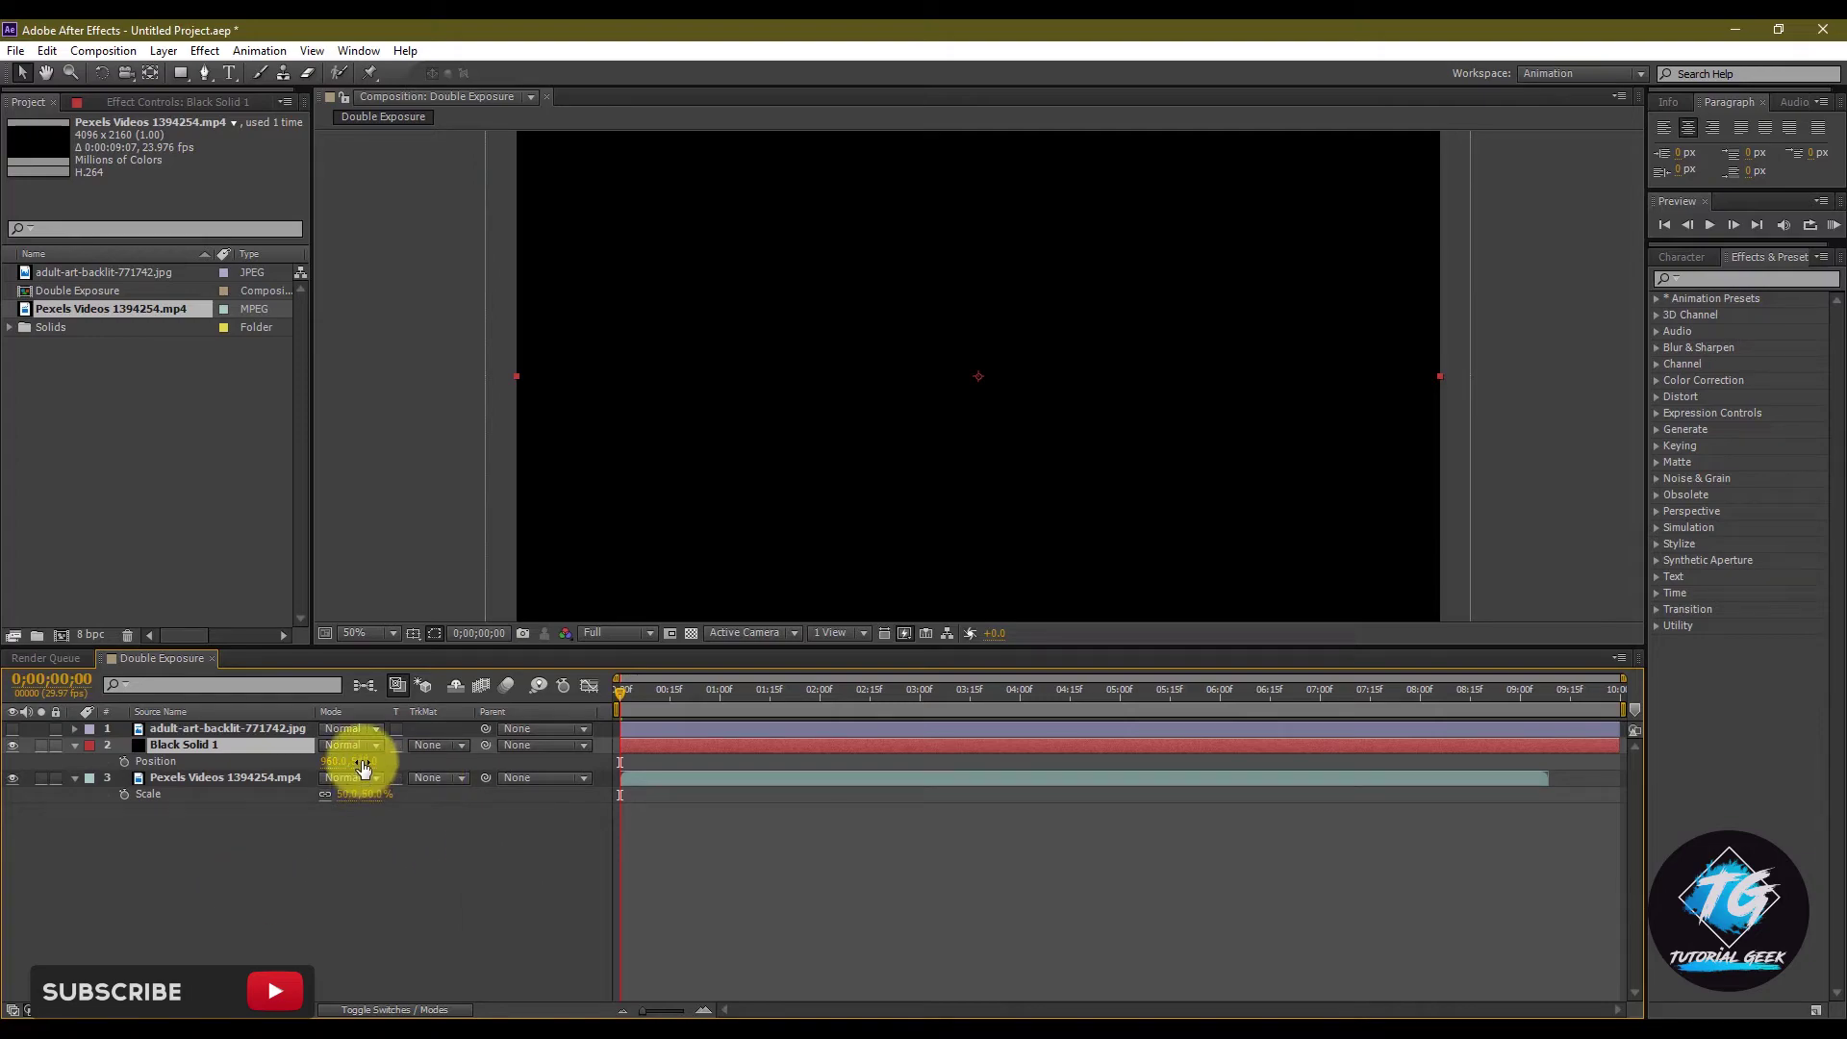
left_click_drag(363, 767, 1327, 866)
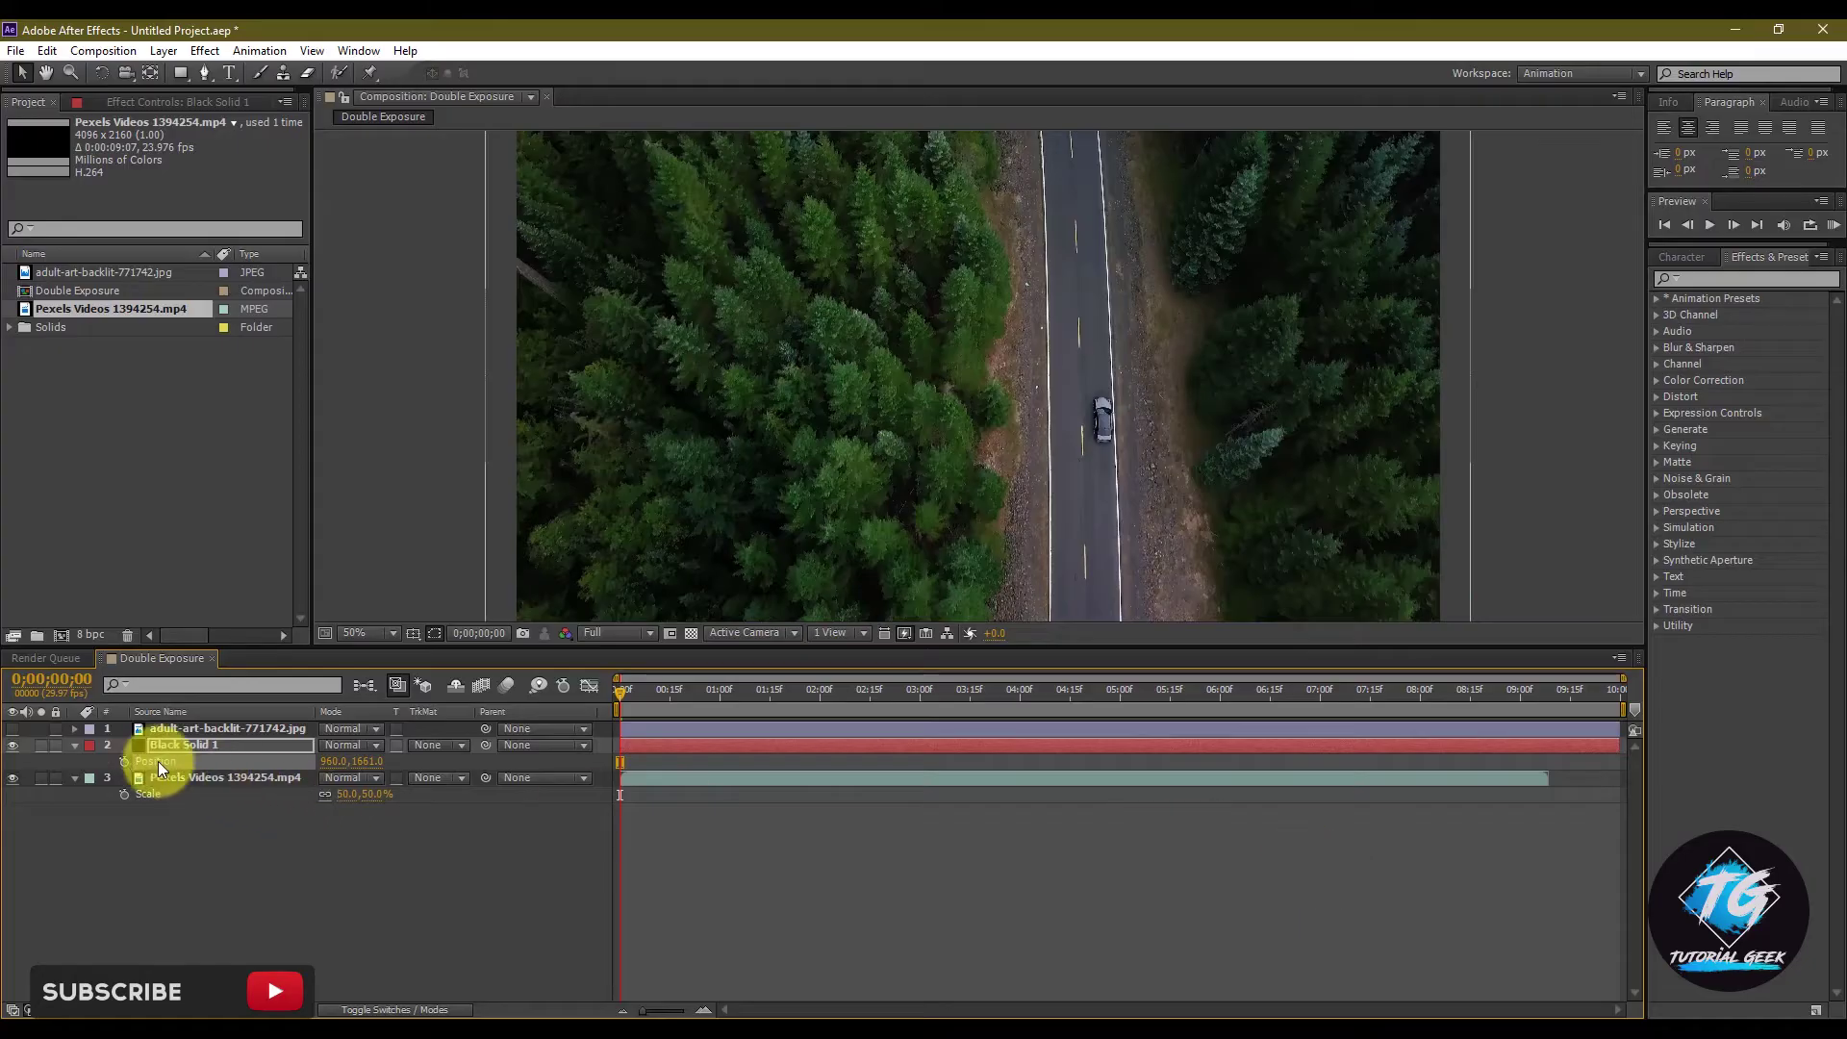
left_click(122, 761)
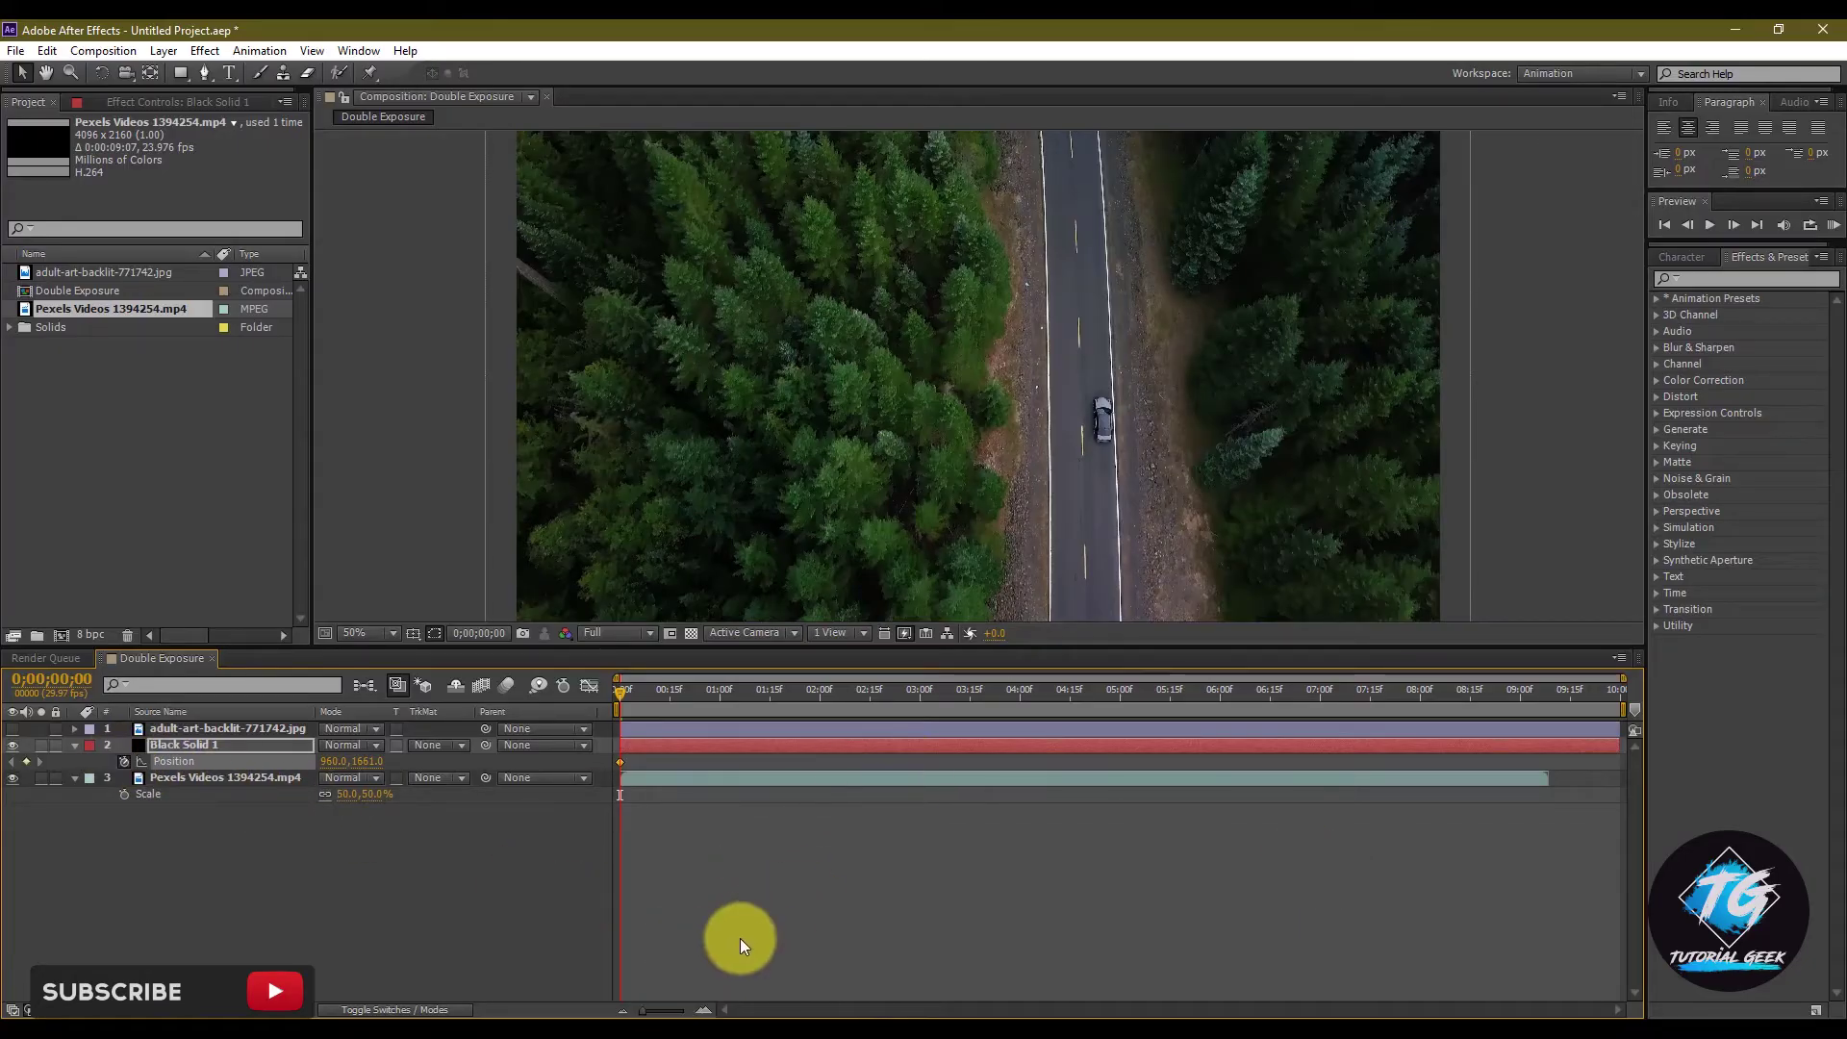
At 5;00, raise the black solid's Position to 960,544 so it fills the frame
left_click_drag(618, 692, 909, 695)
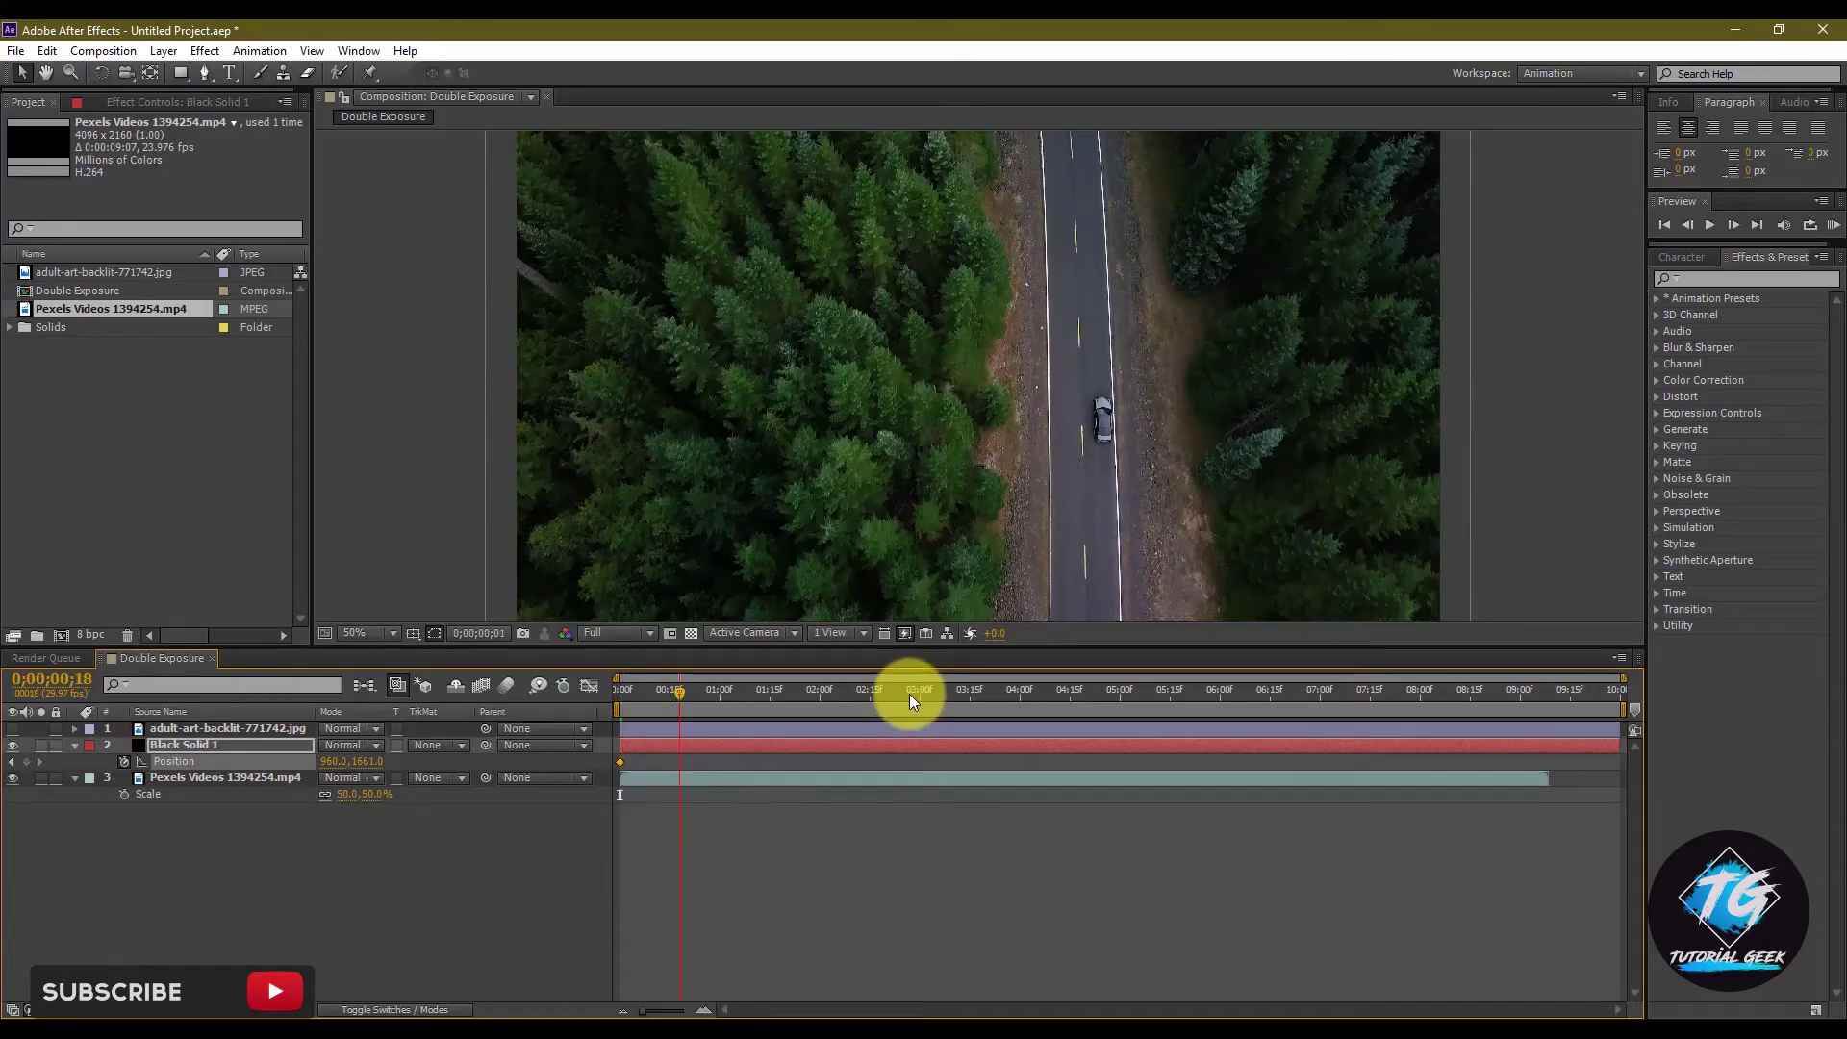
left_click(1031, 695)
left_click(1117, 694)
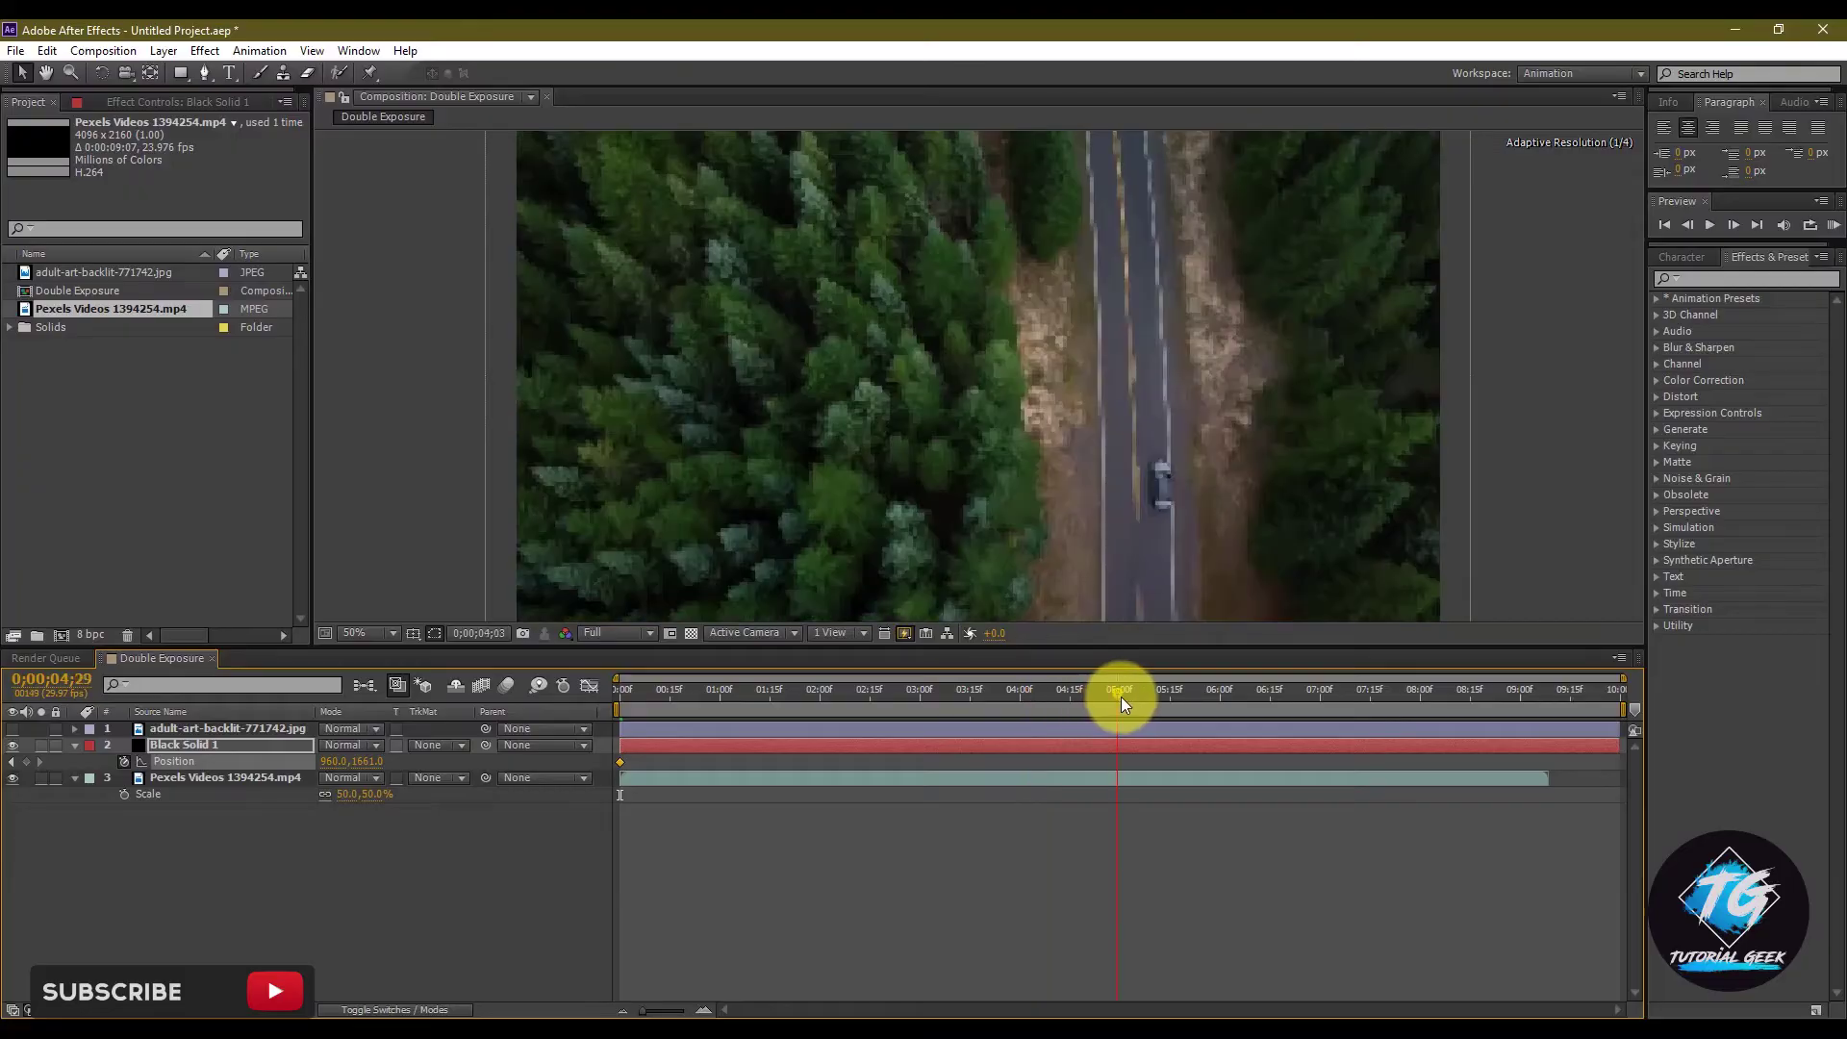
left_click_drag(1116, 690, 1123, 691)
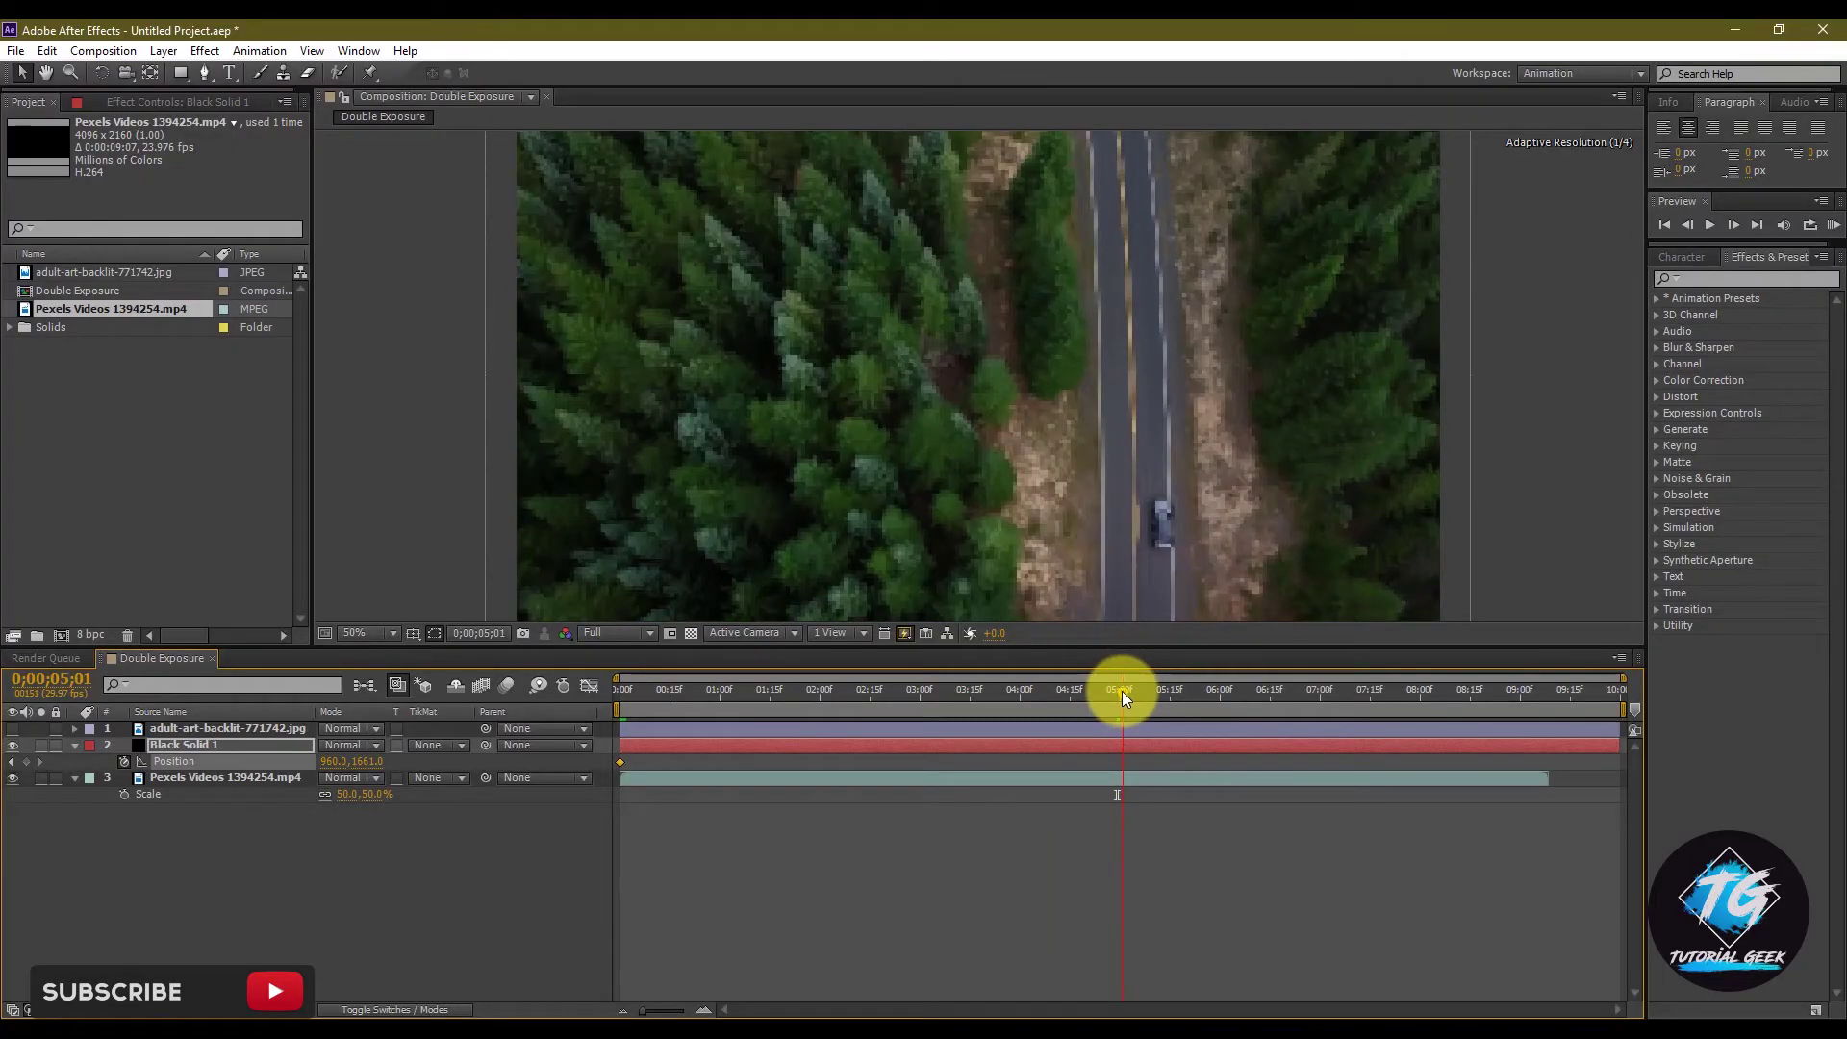
left_click_drag(1122, 691, 1118, 690)
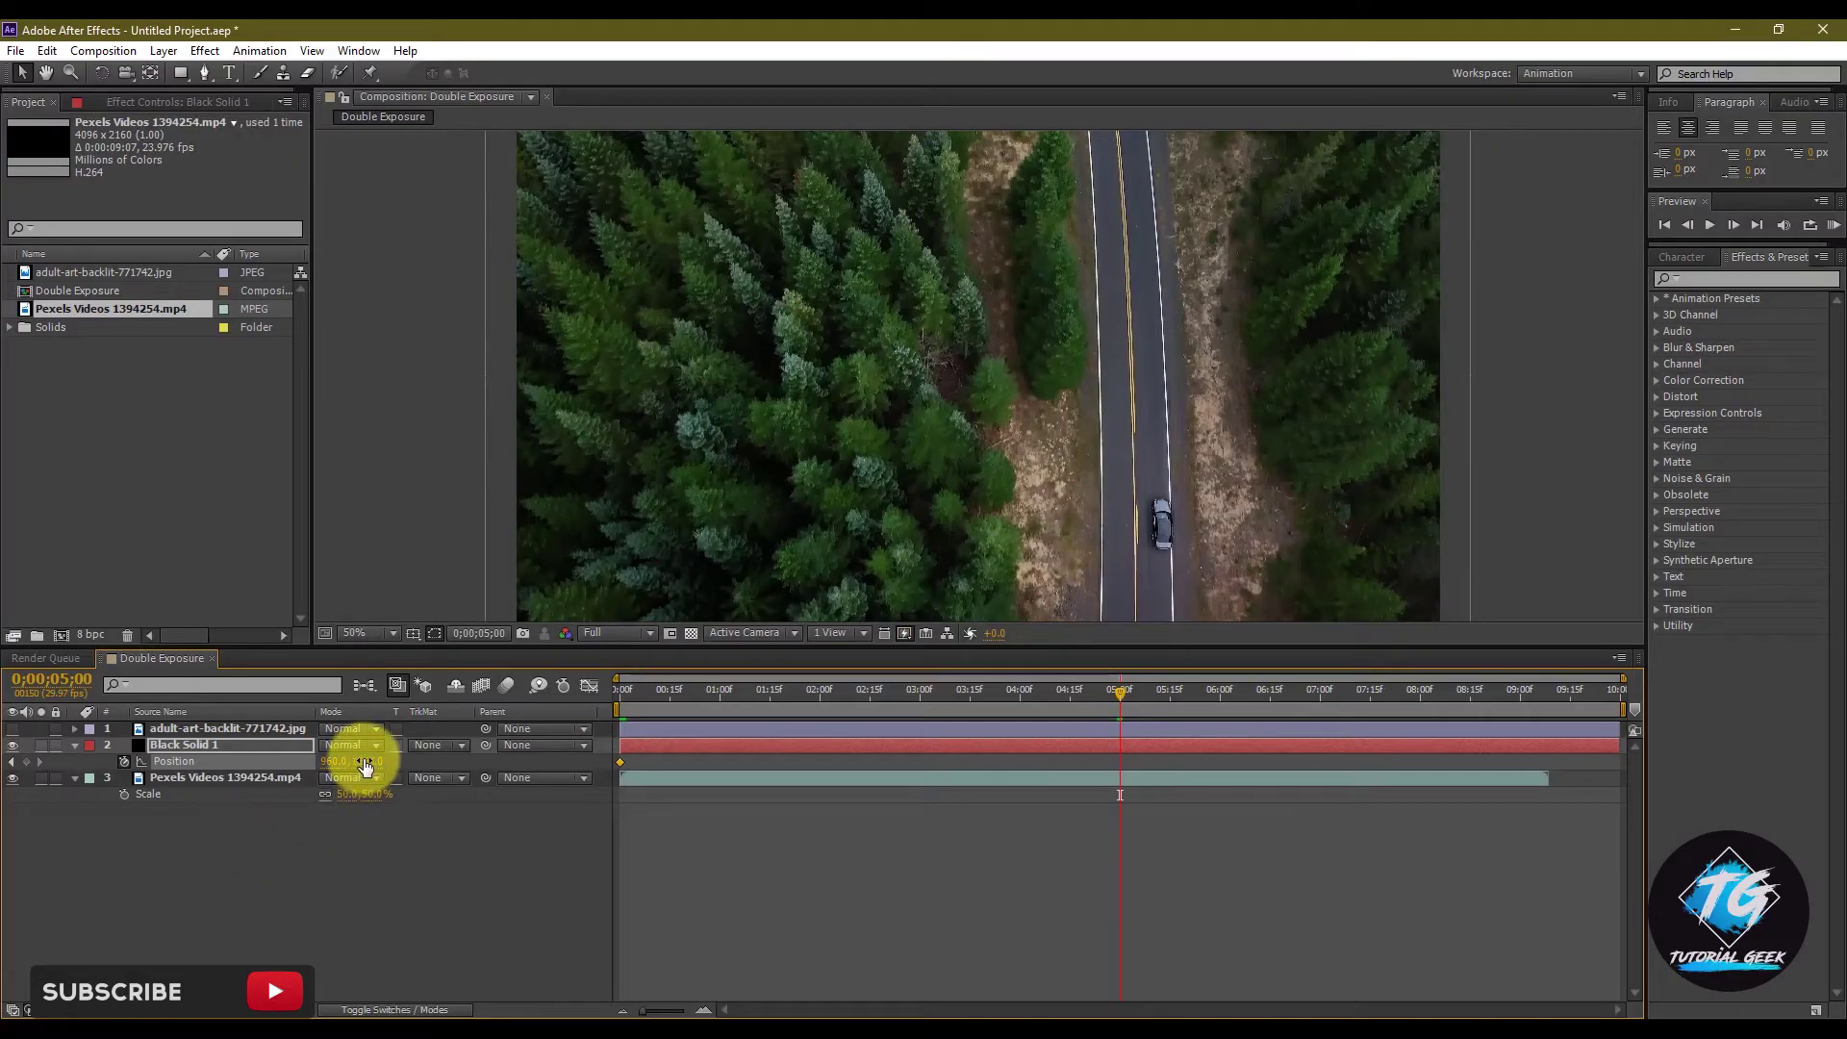
mouse_move(362, 763)
left_mouse_down()
mouse_move(281, 755)
mouse_move(20, 900)
mouse_move(368, 762)
left_mouse_up()
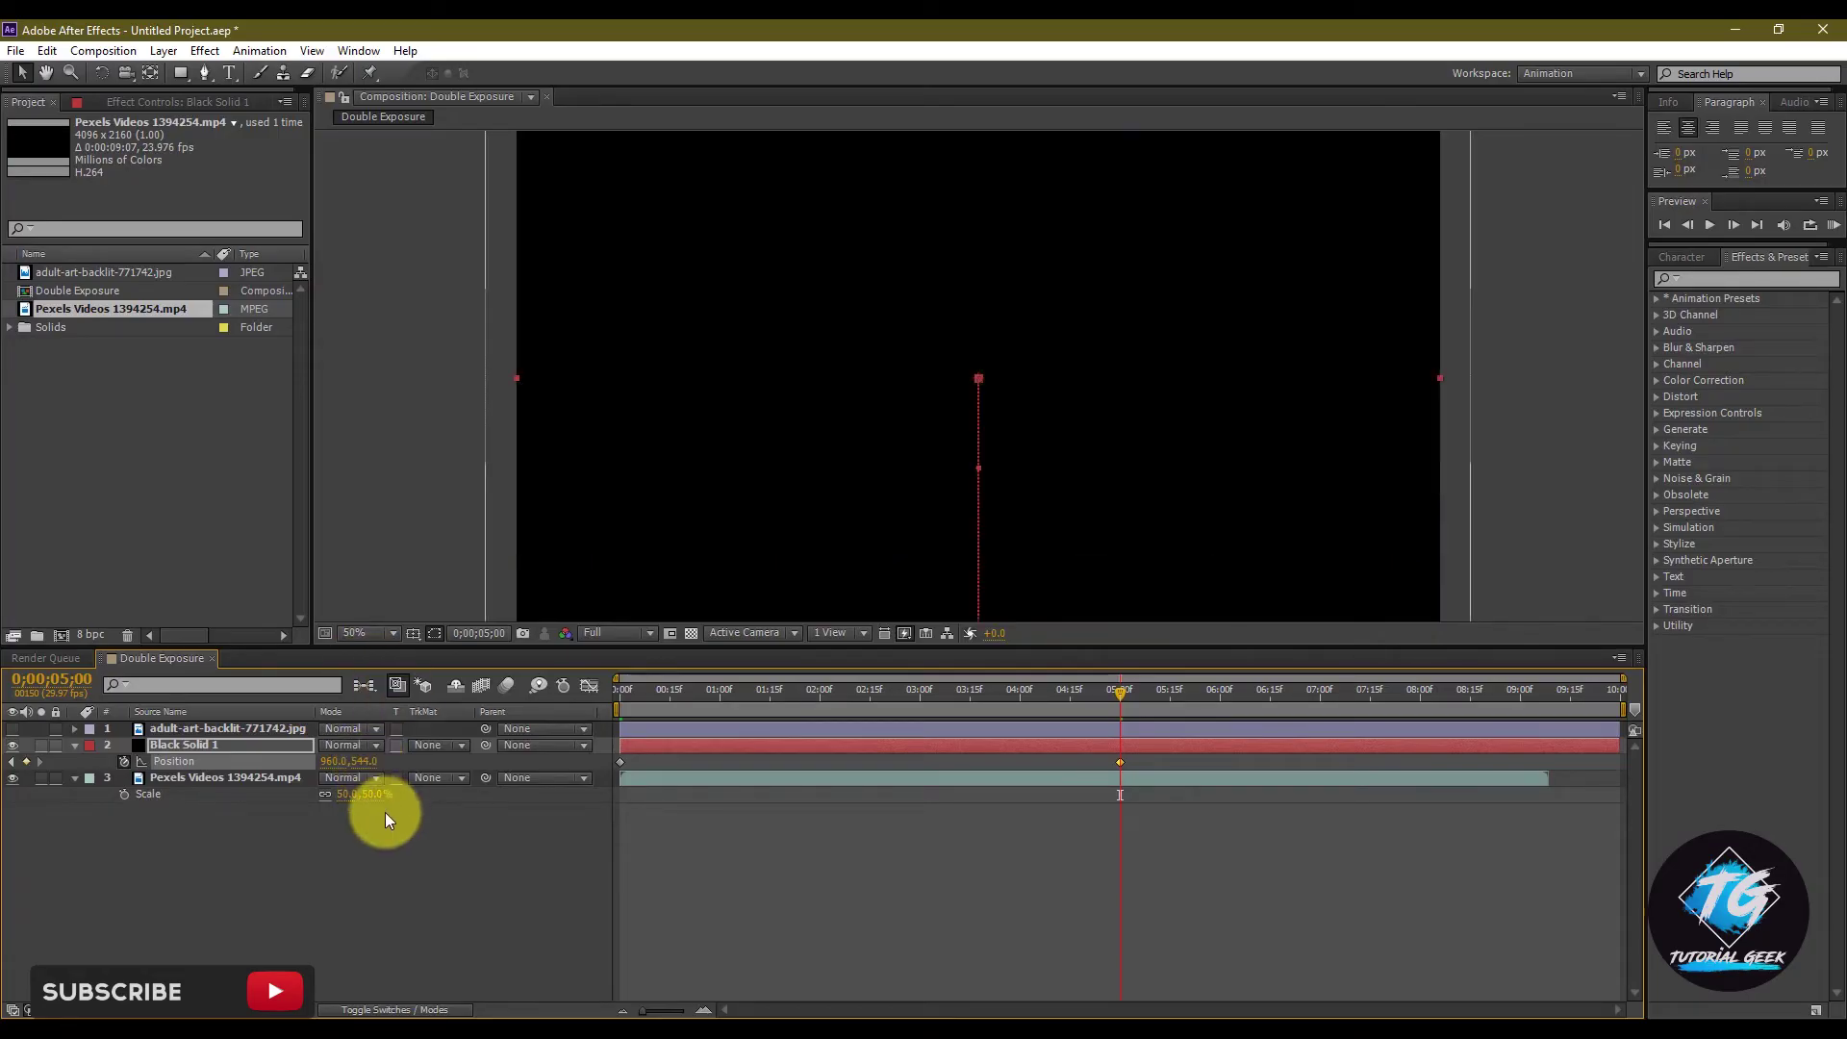
Apply Easy Ease to both of the solid's Position keyframes
left_click(363, 926)
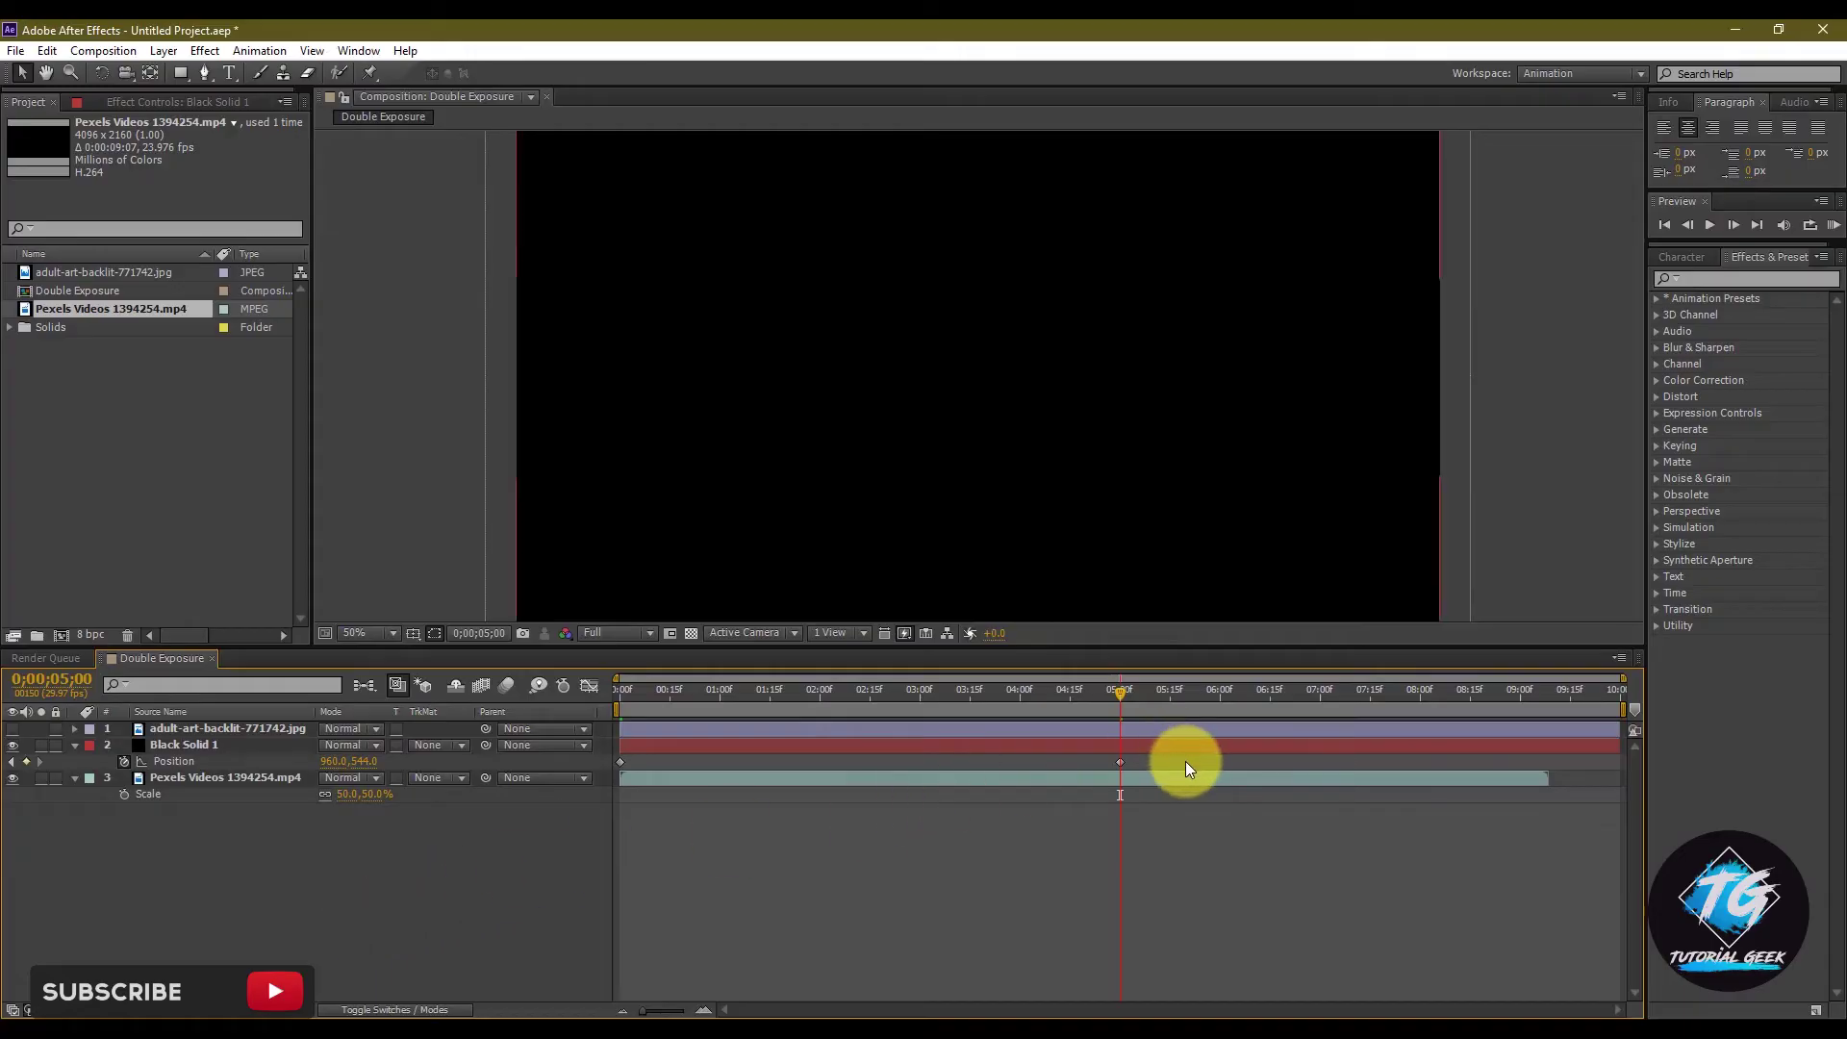
left_click_drag(1186, 760, 592, 771)
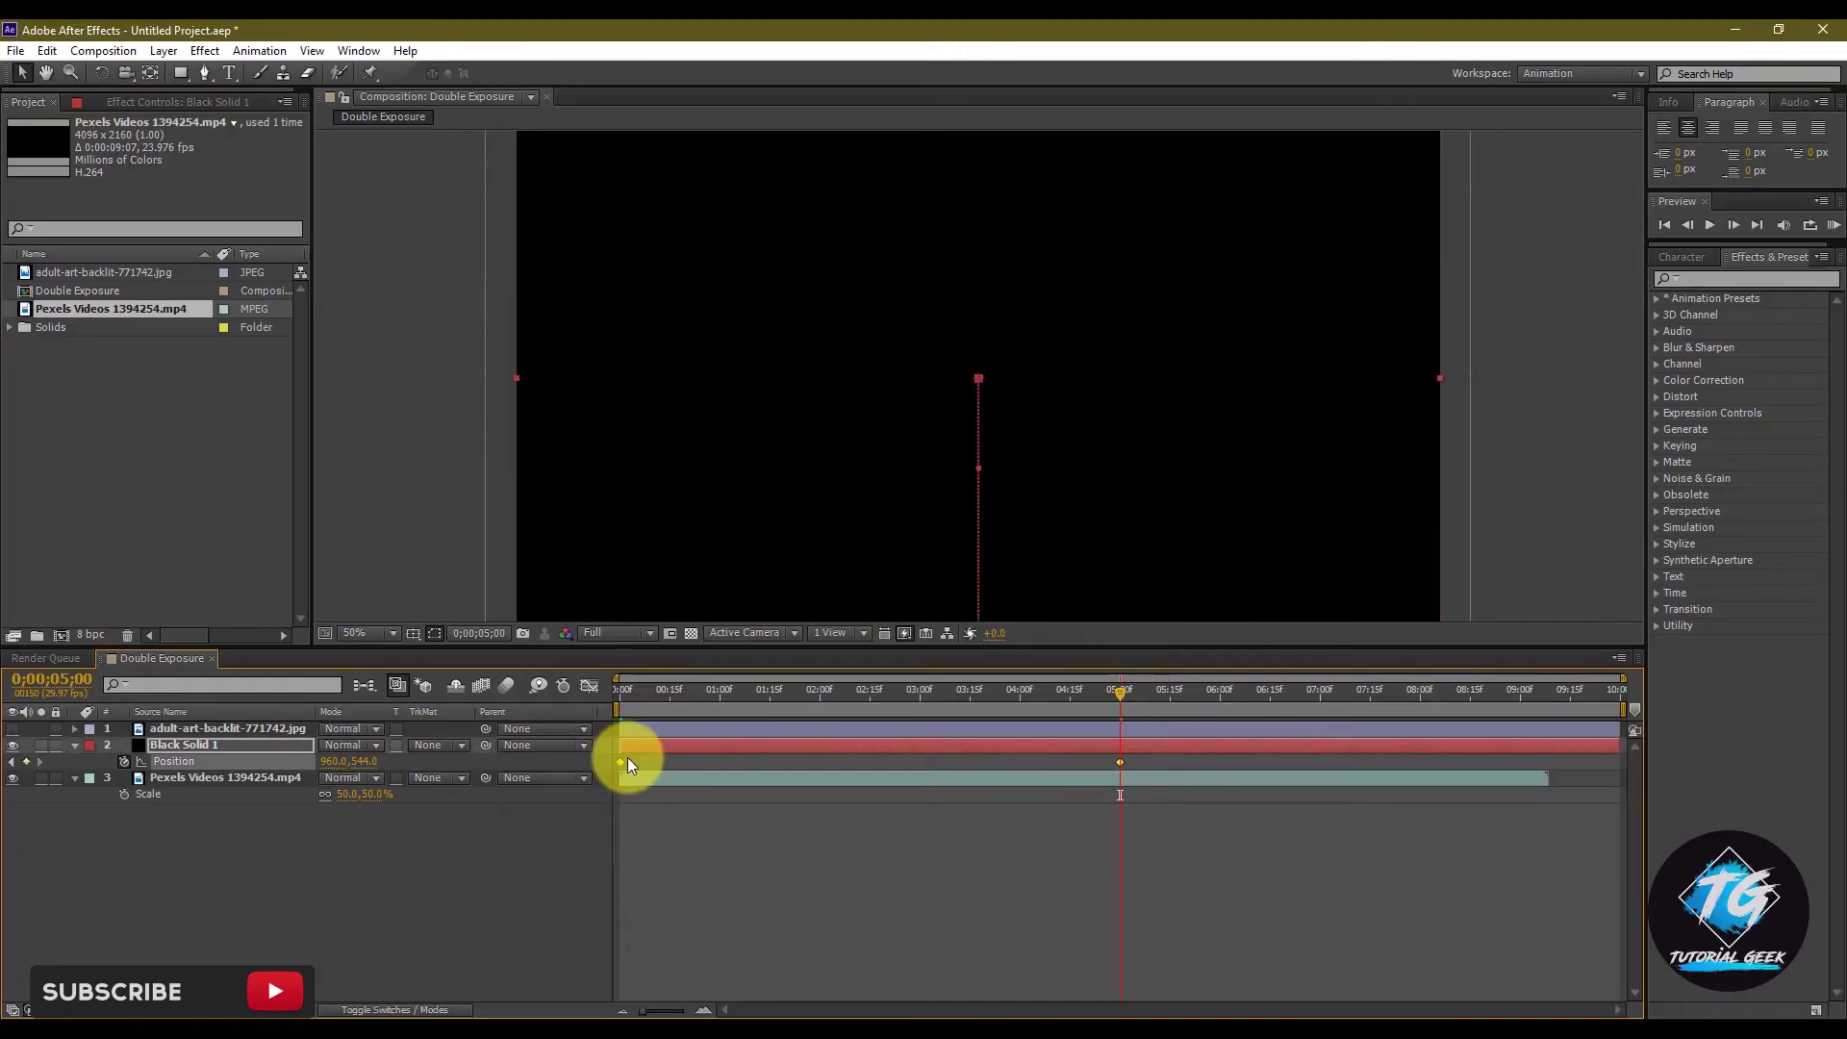
right_click(621, 762)
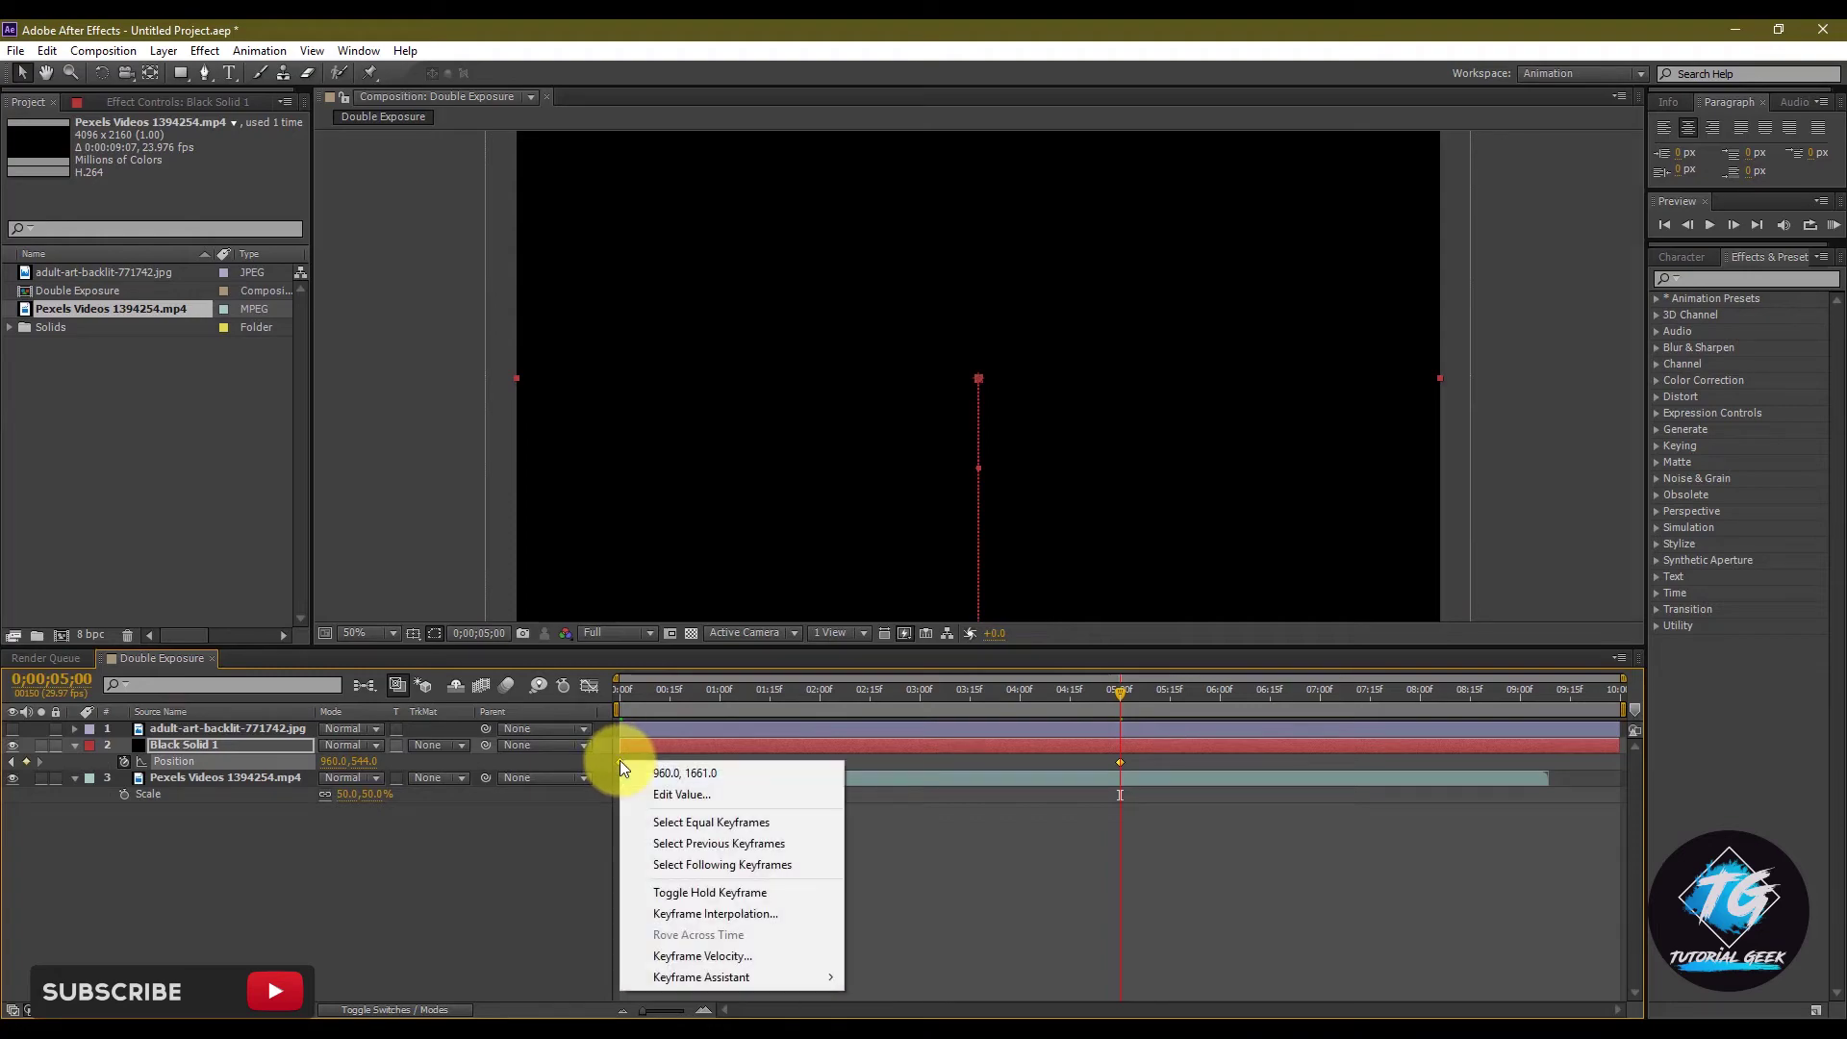
mouse_move(731, 973)
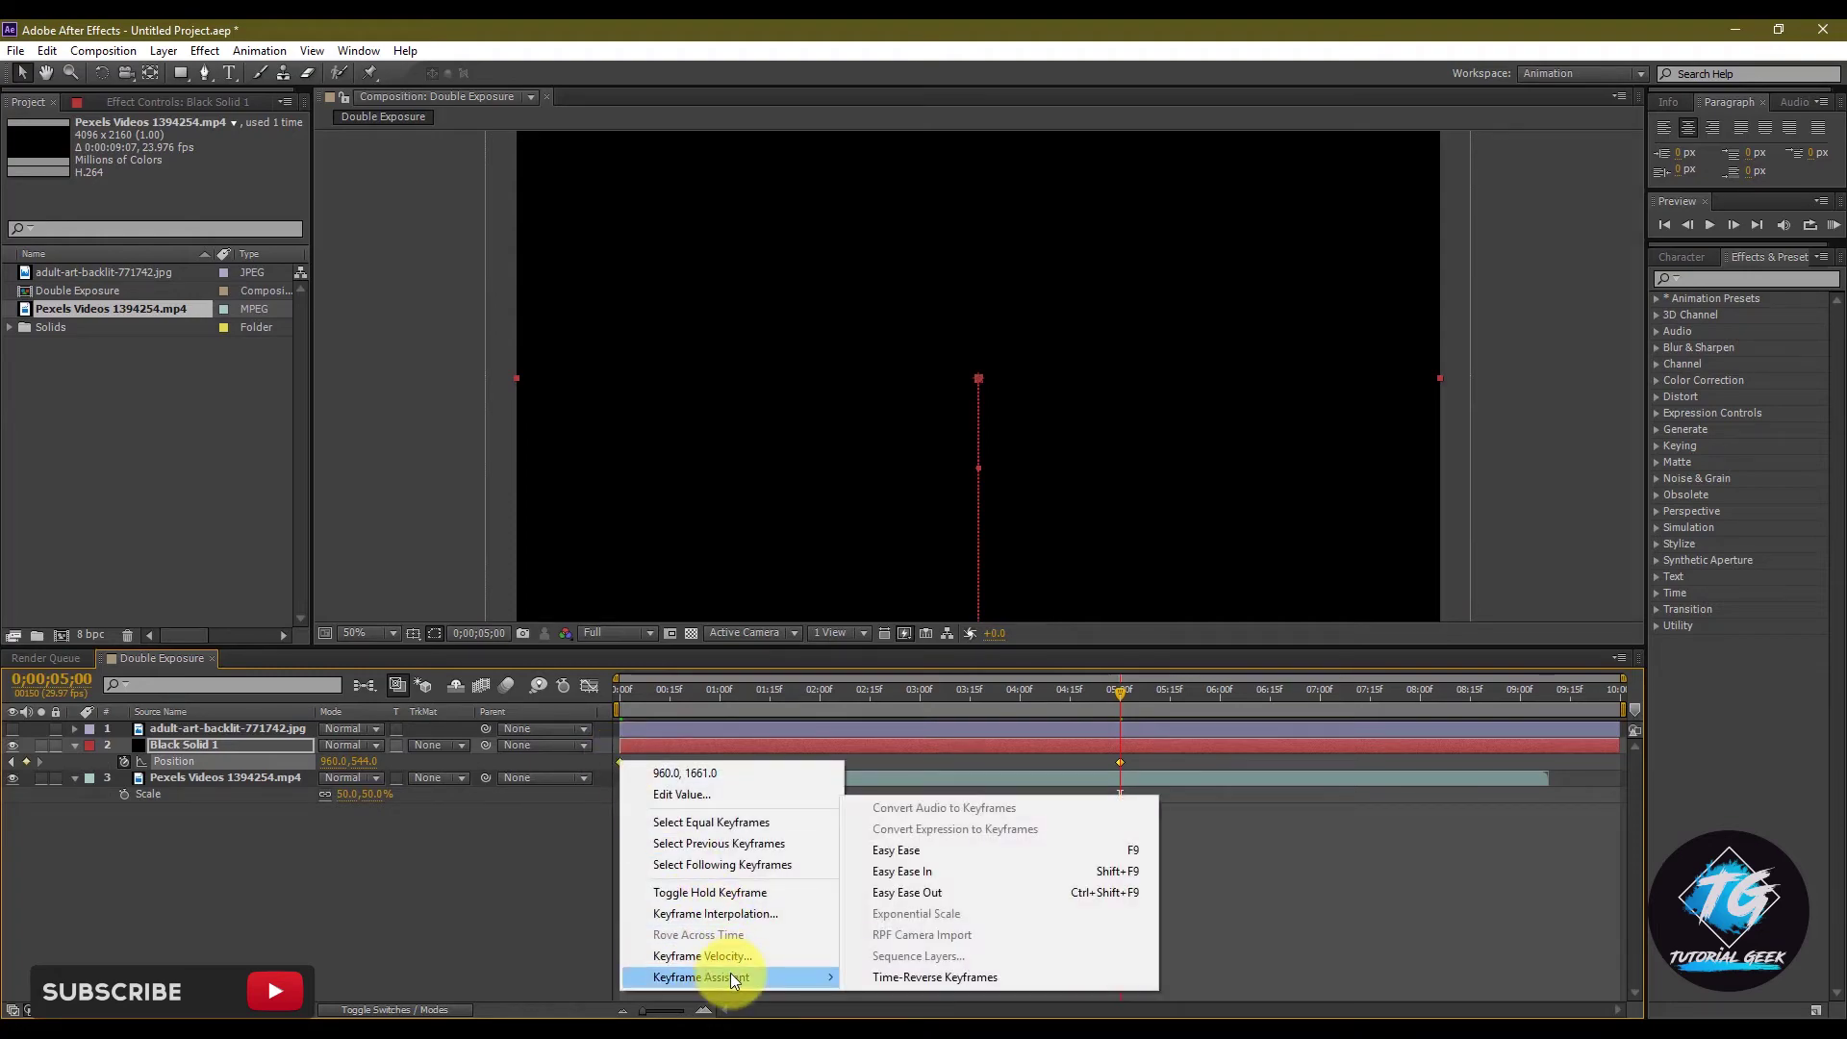
left_click(960, 857)
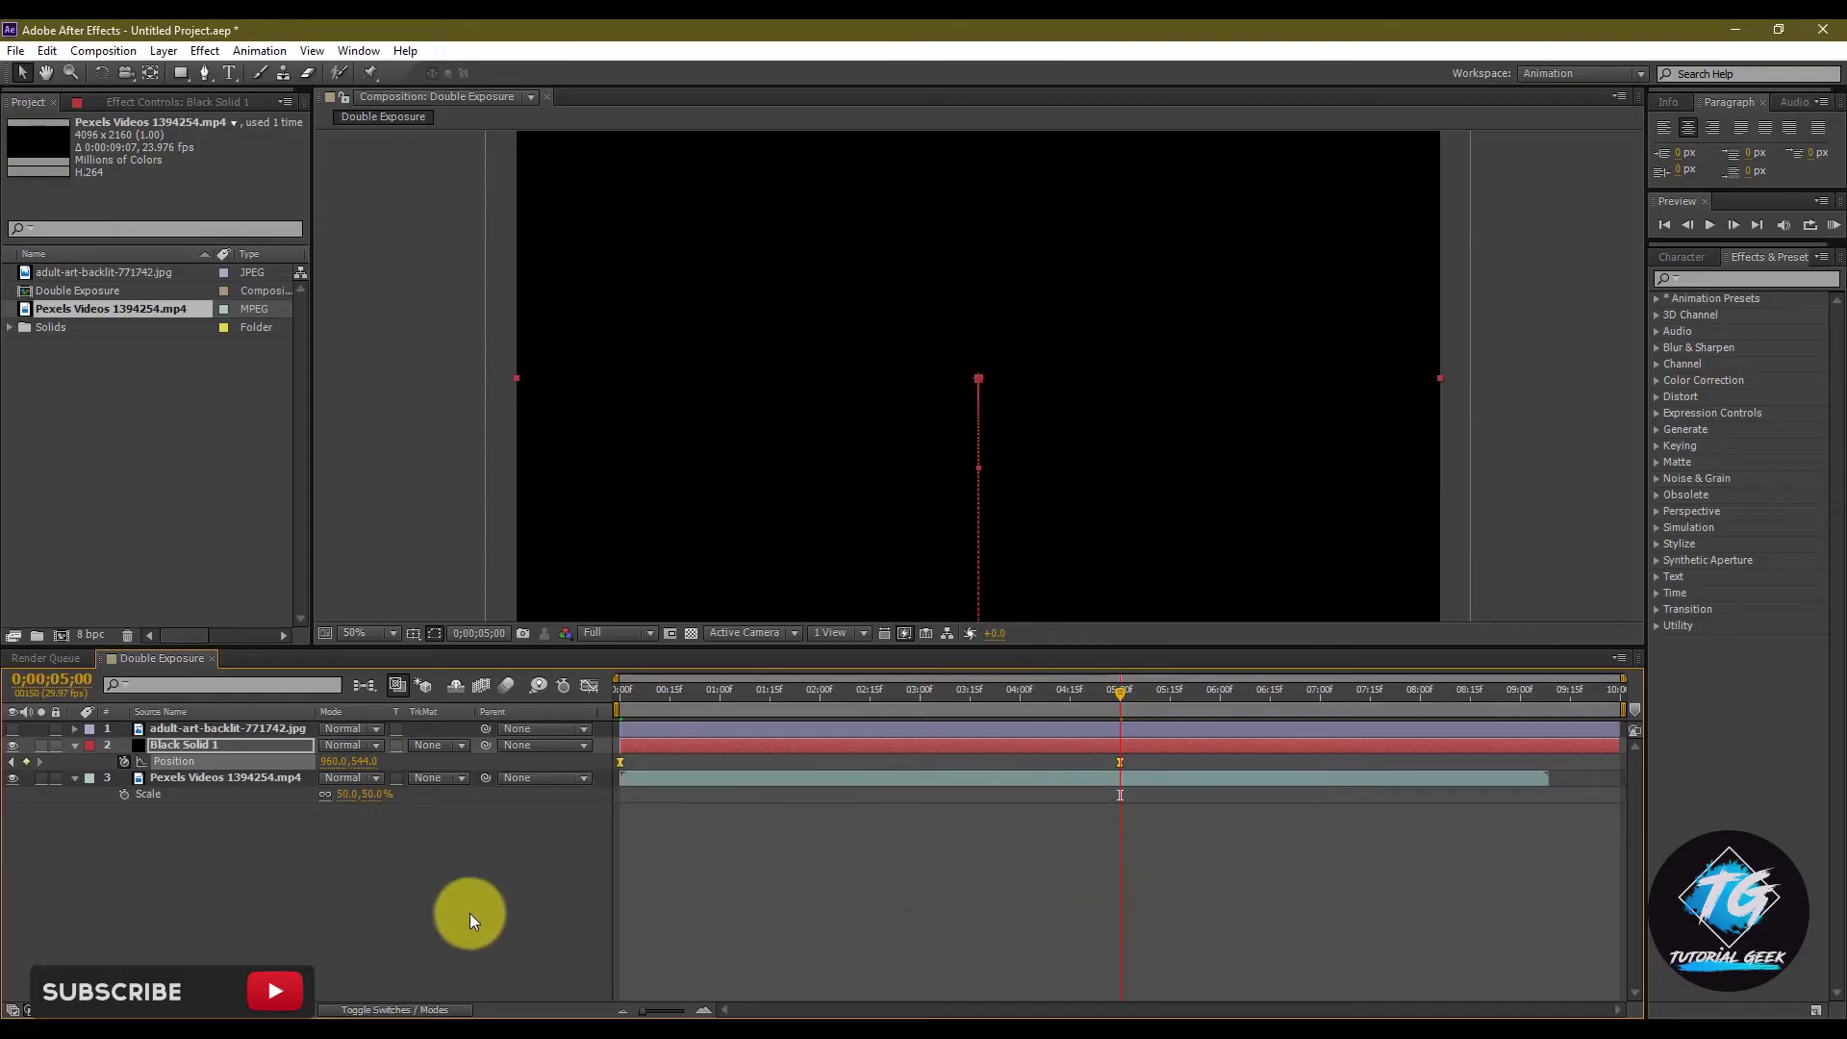
left_click(470, 914)
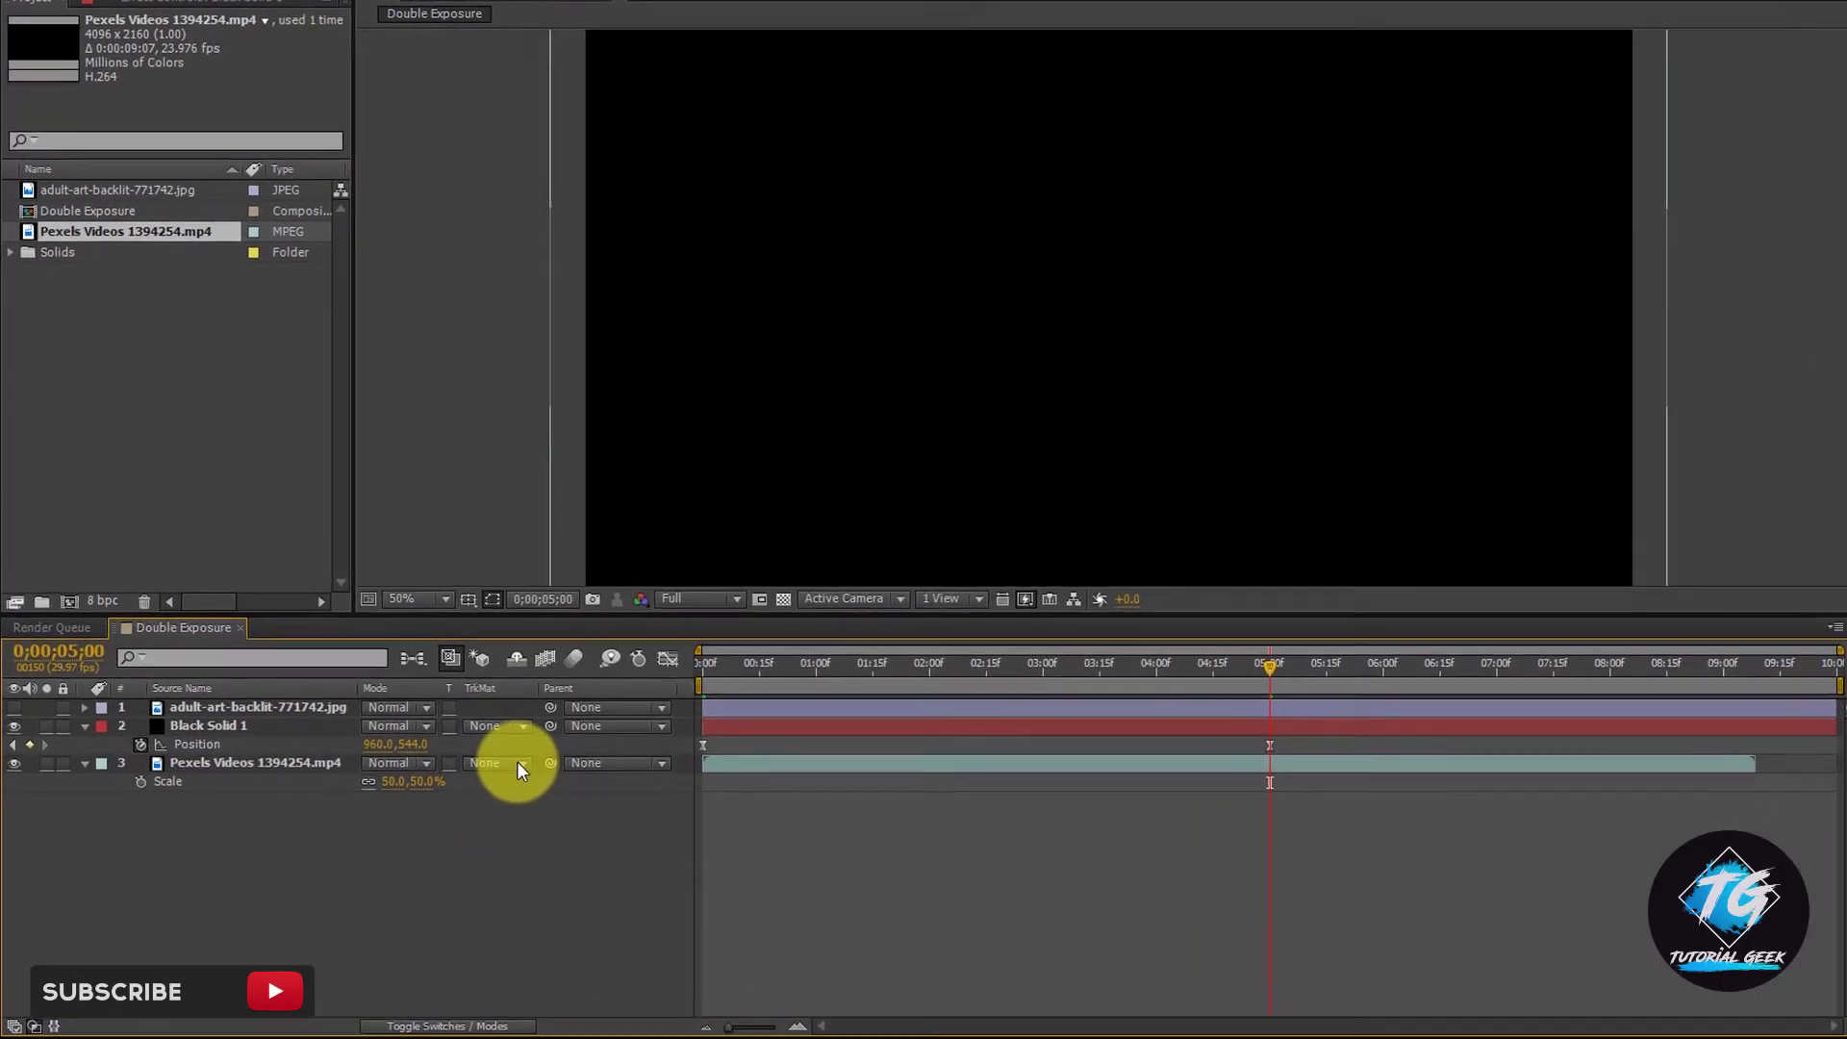
Set the forest video's track matte to Alpha Matte 'Black Solid 1' and collapse the solid's properties
left_click(456, 777)
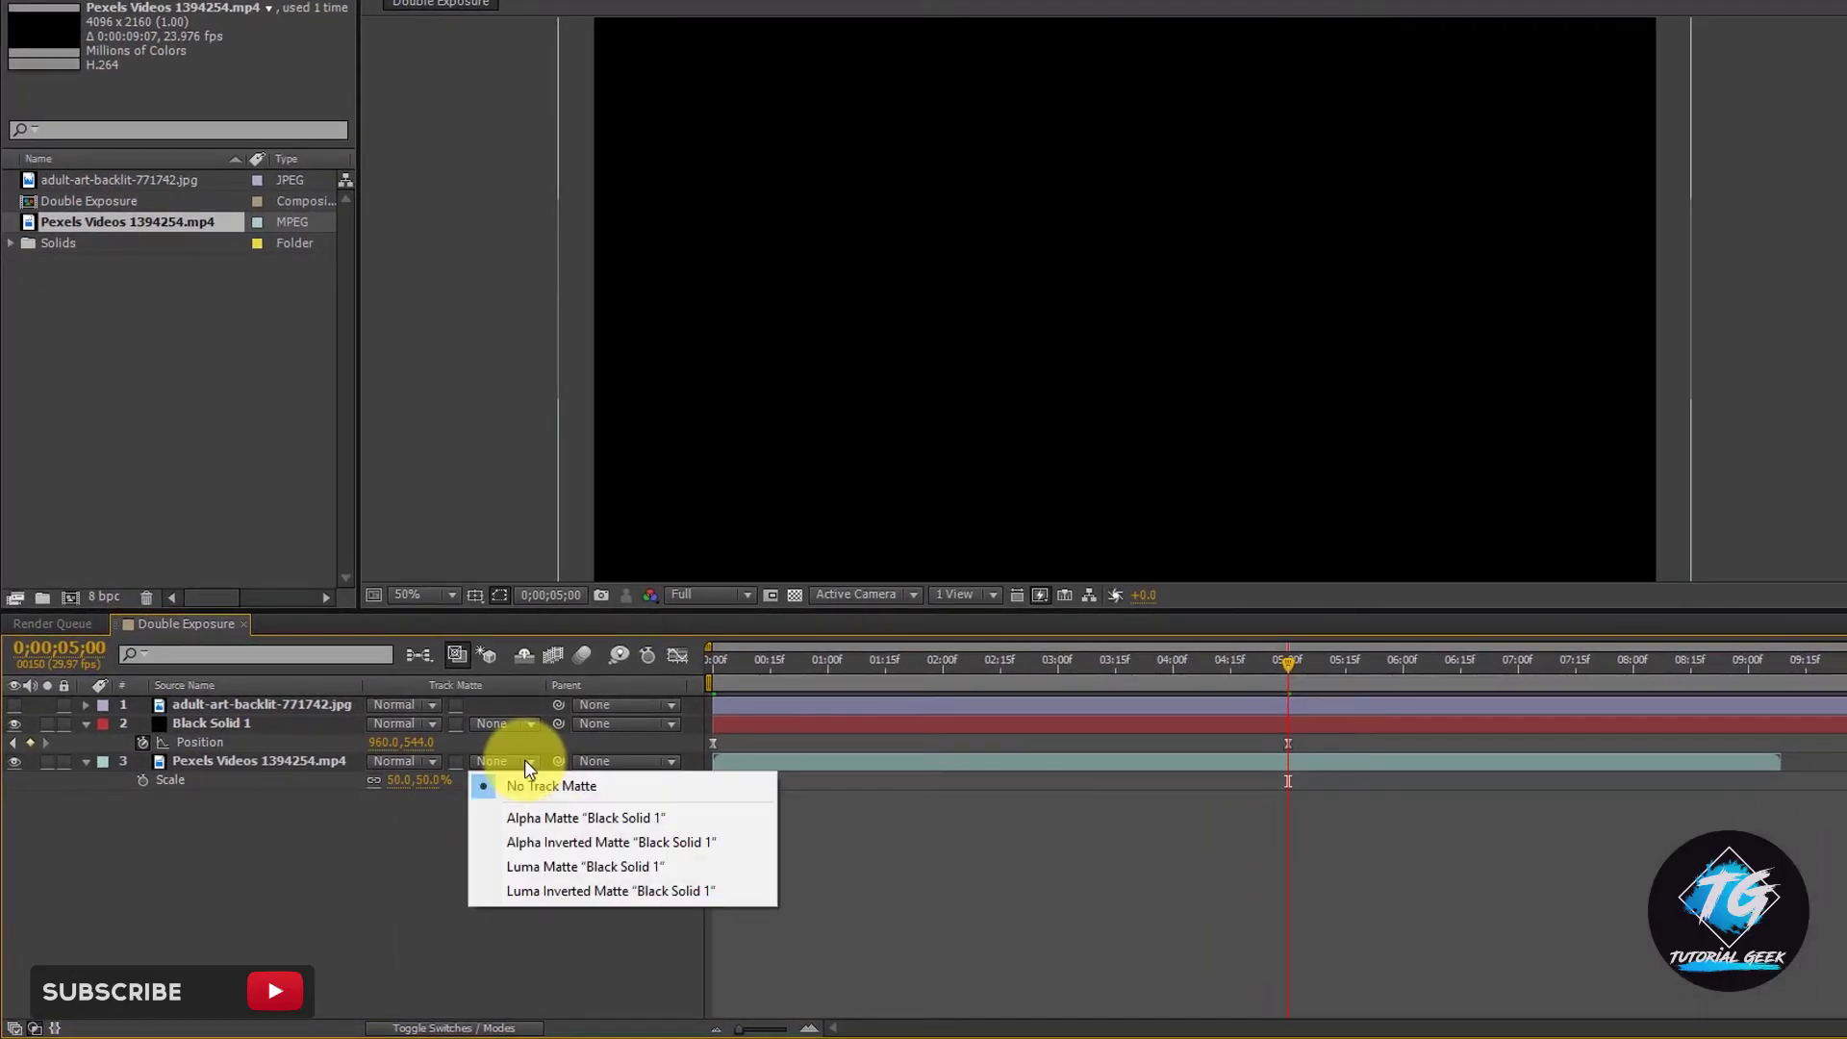
left_click(525, 819)
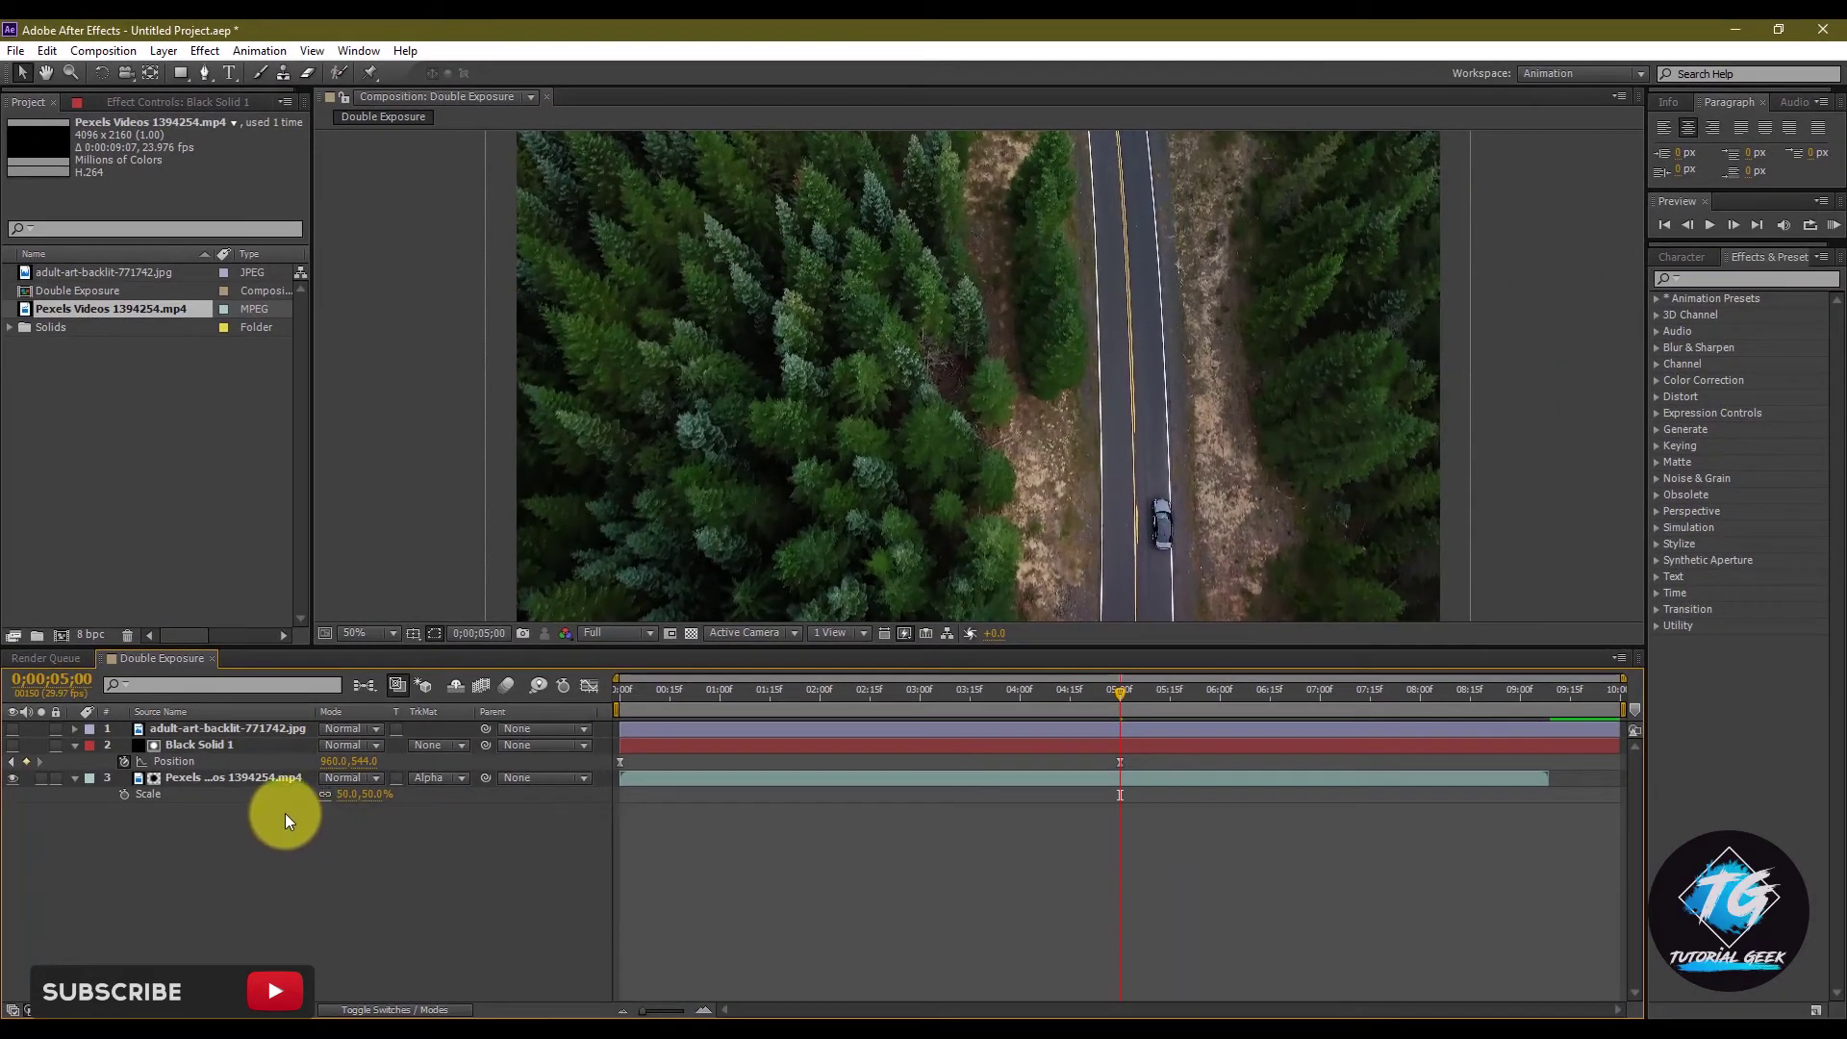
left_click(76, 747)
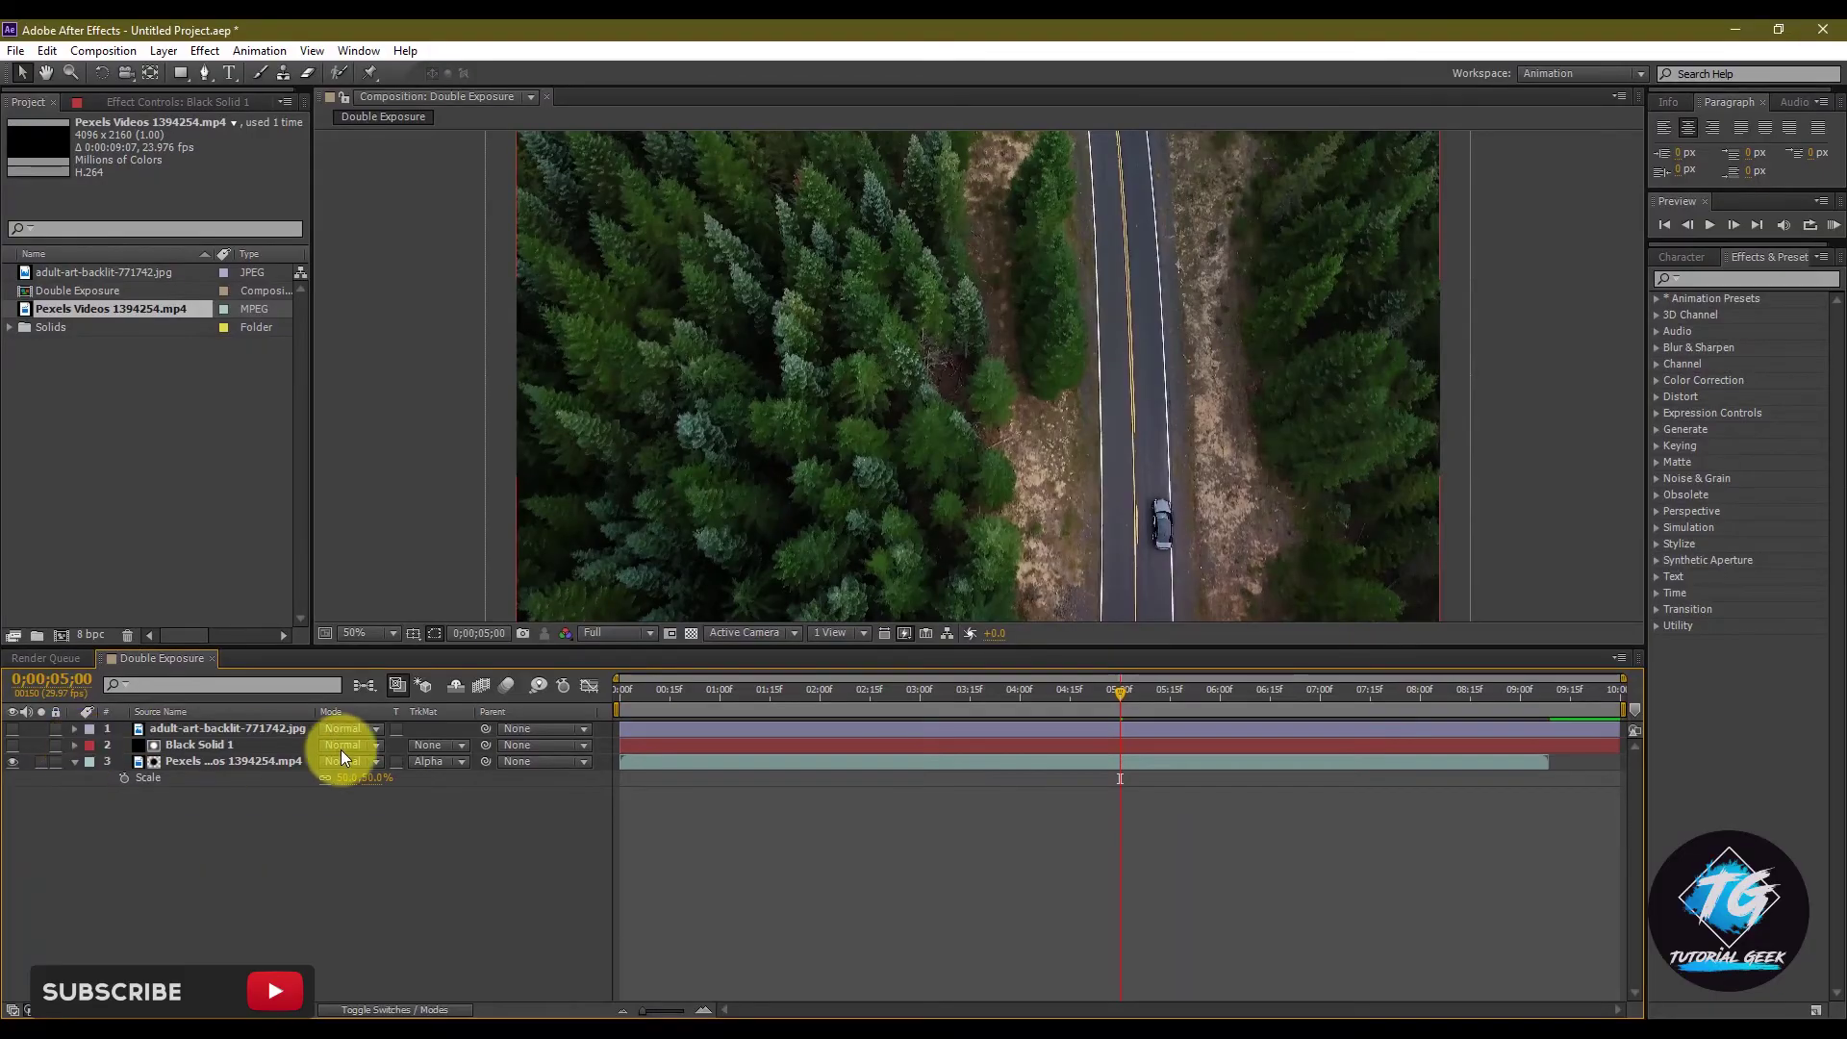
left_click(352, 732)
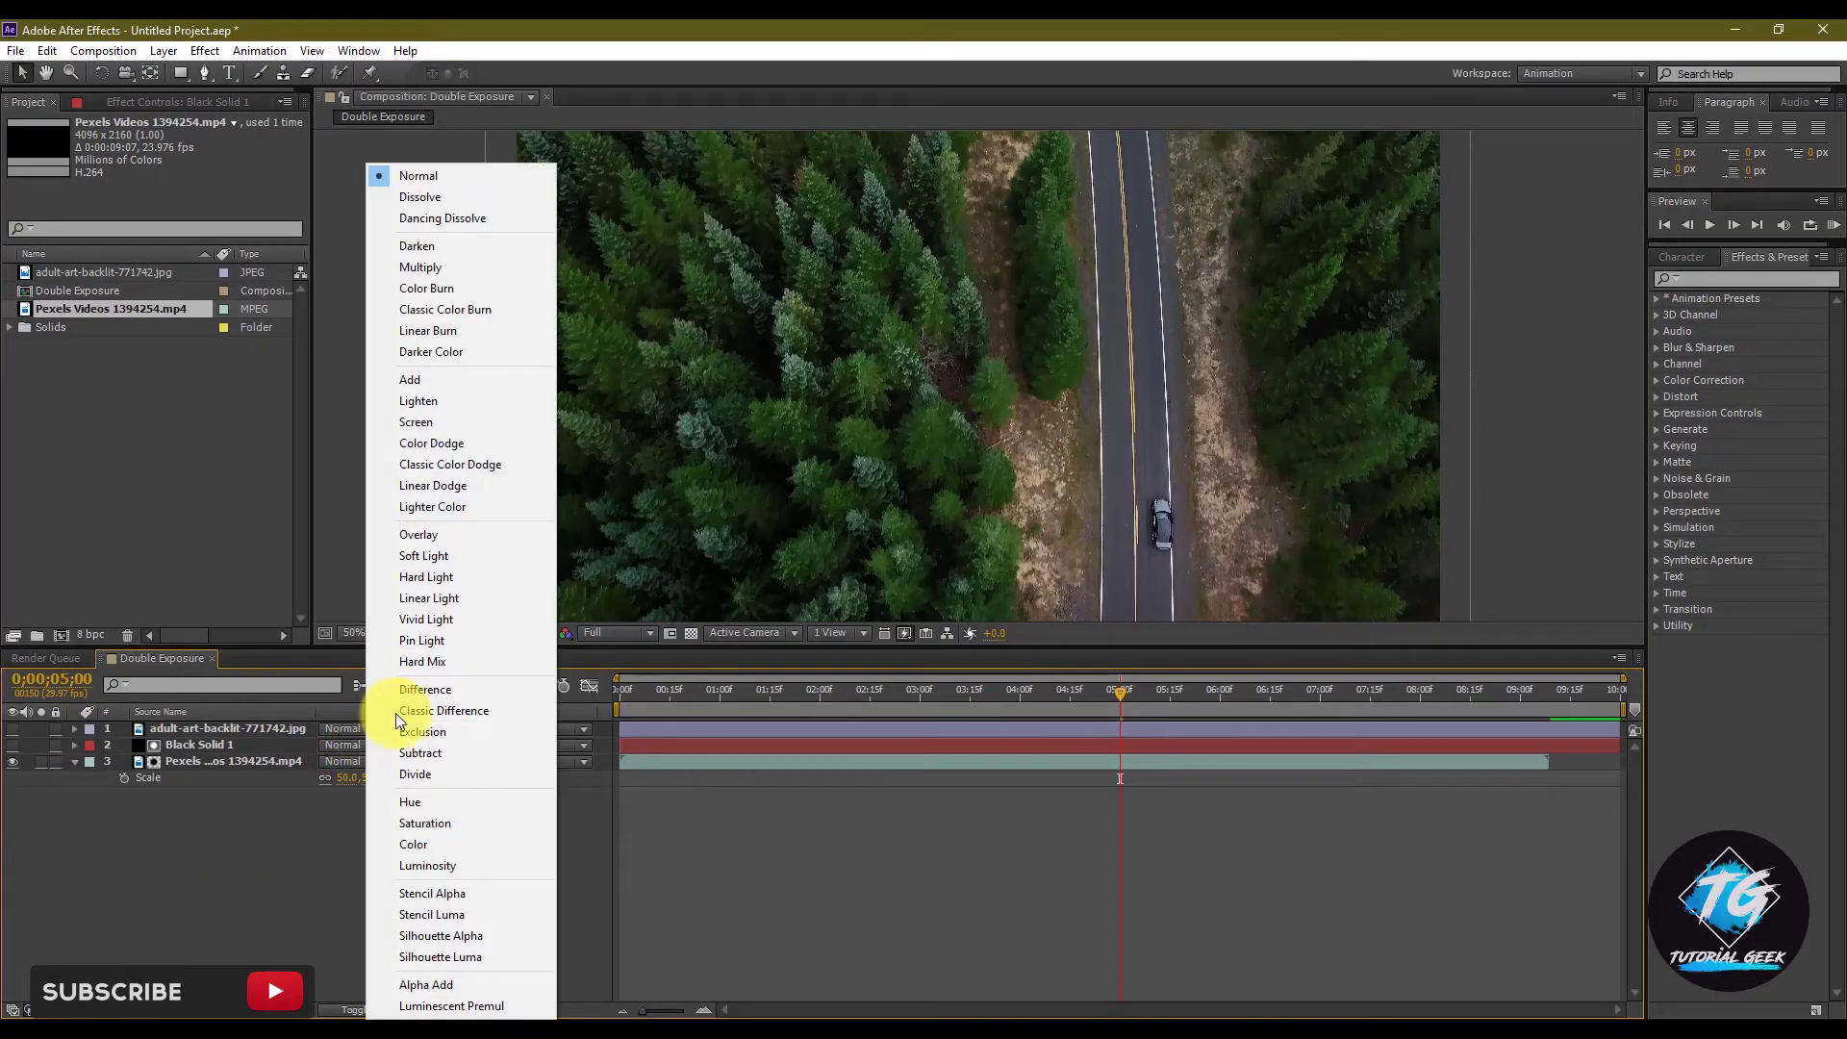
Set the face photo to Screen mode, make it visible, and preview the wipe around one second
left_click(439, 421)
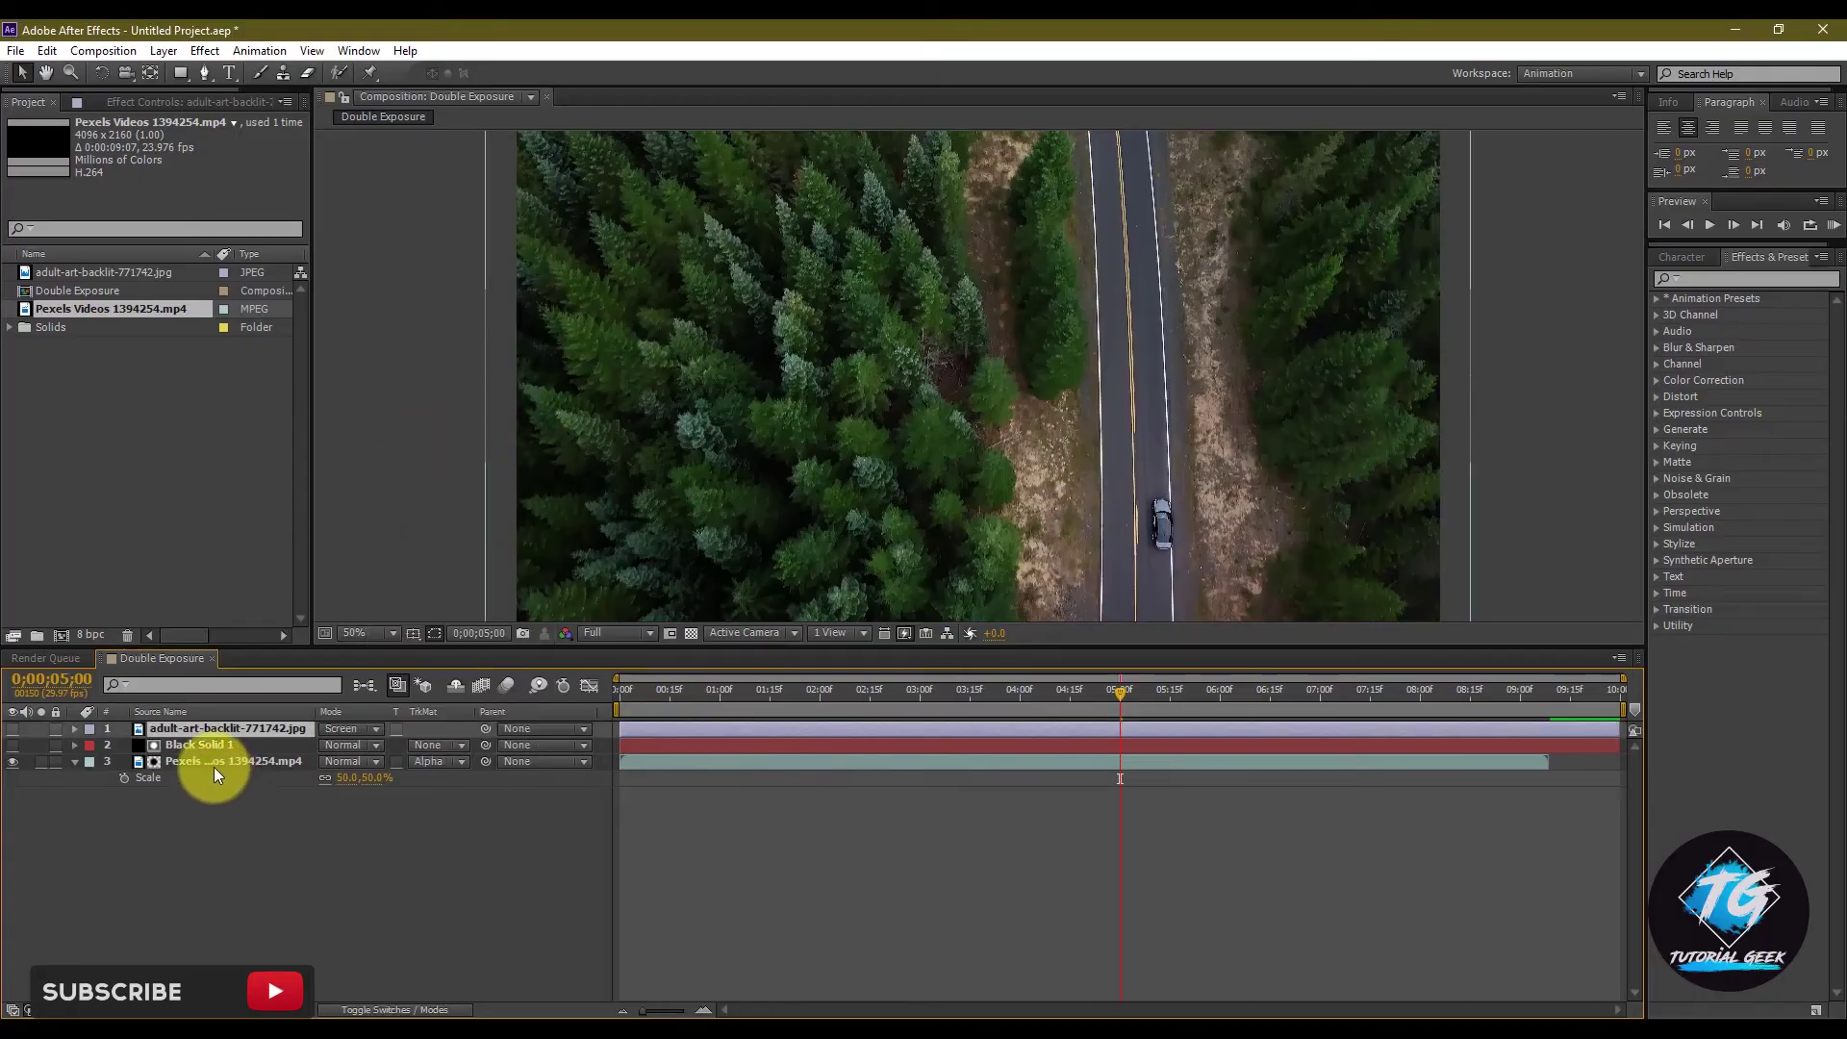
left_click(13, 728)
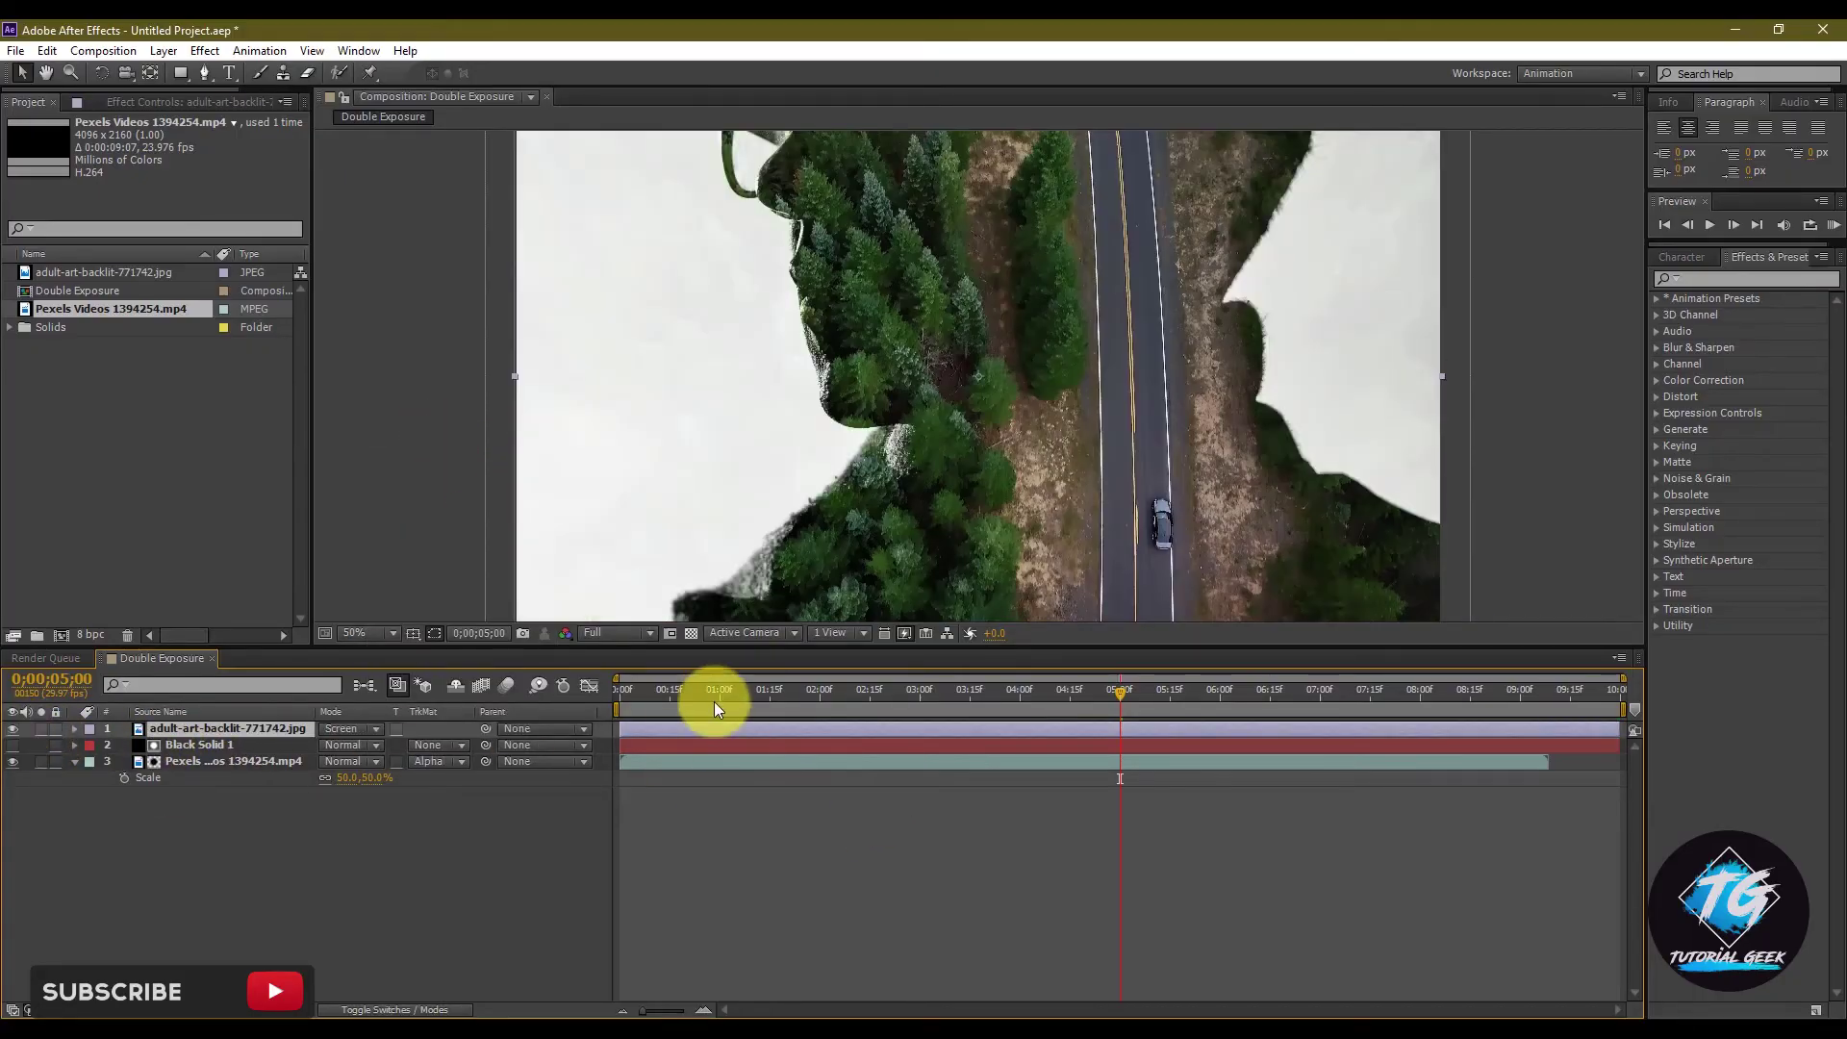
left_click_drag(719, 696, 785, 697)
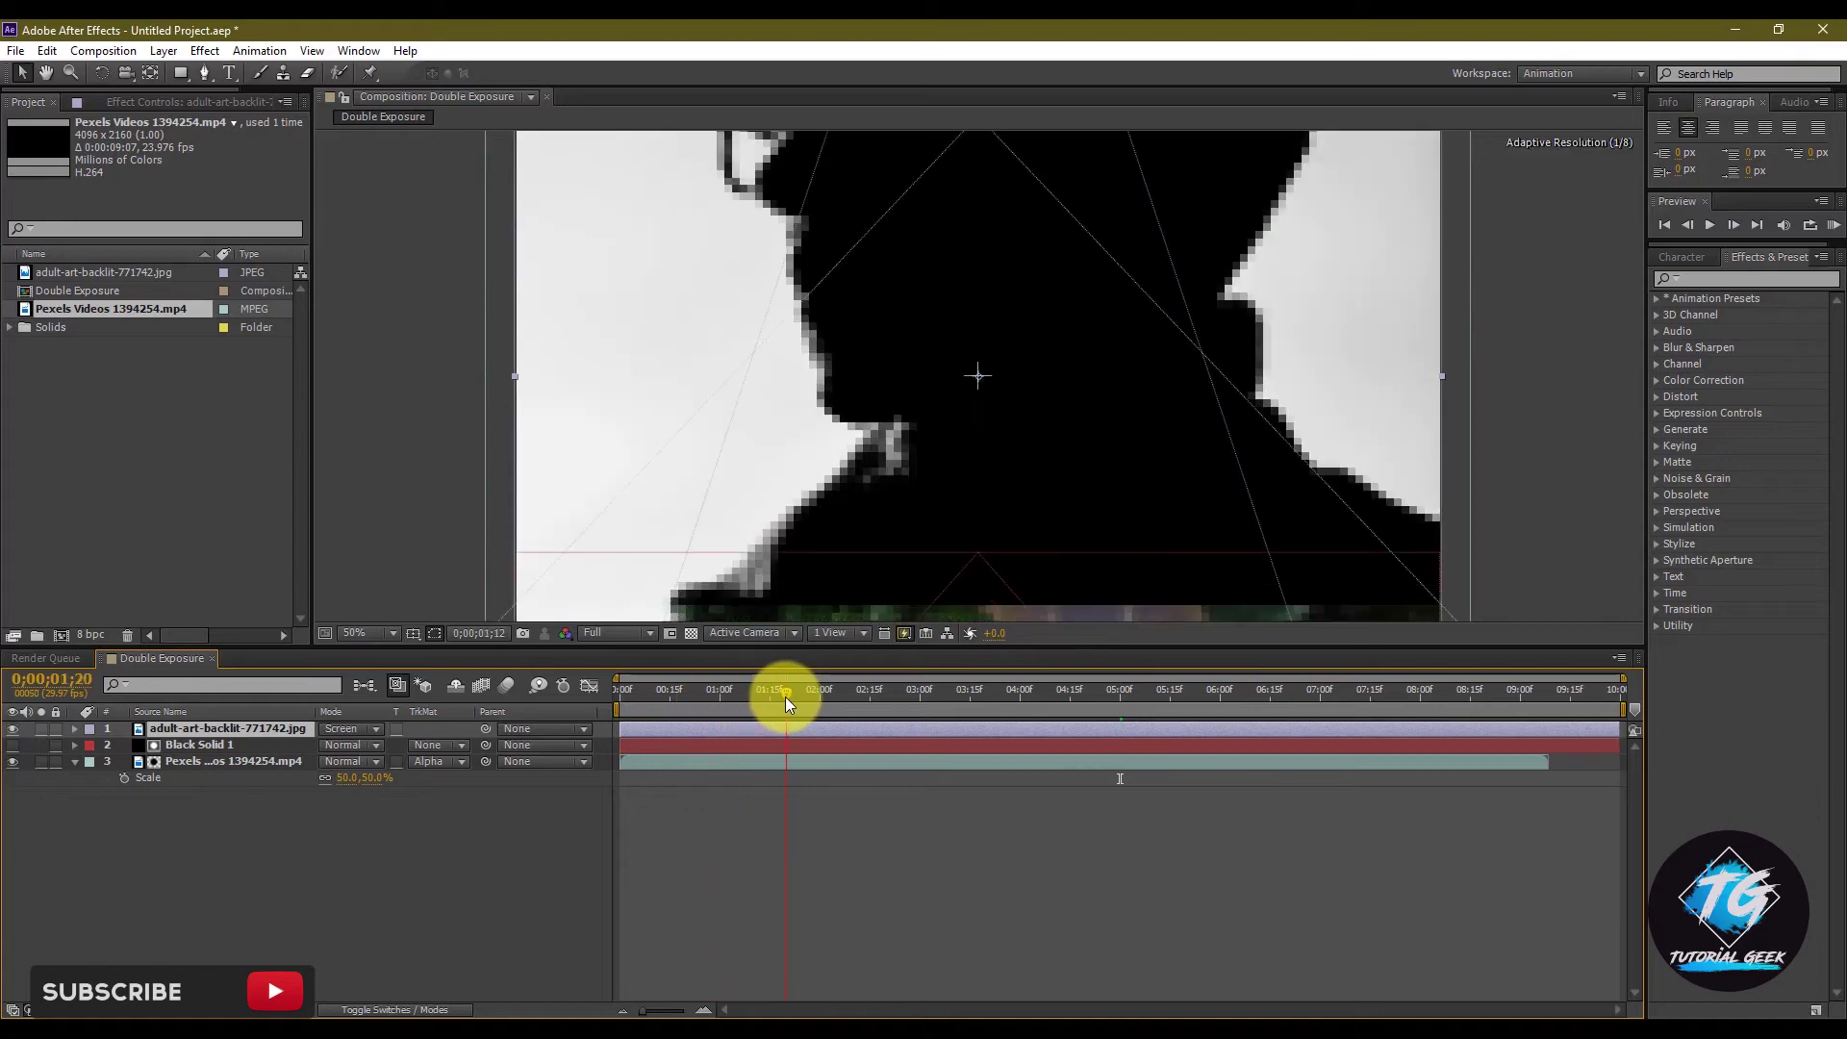
left_click(1828, 223)
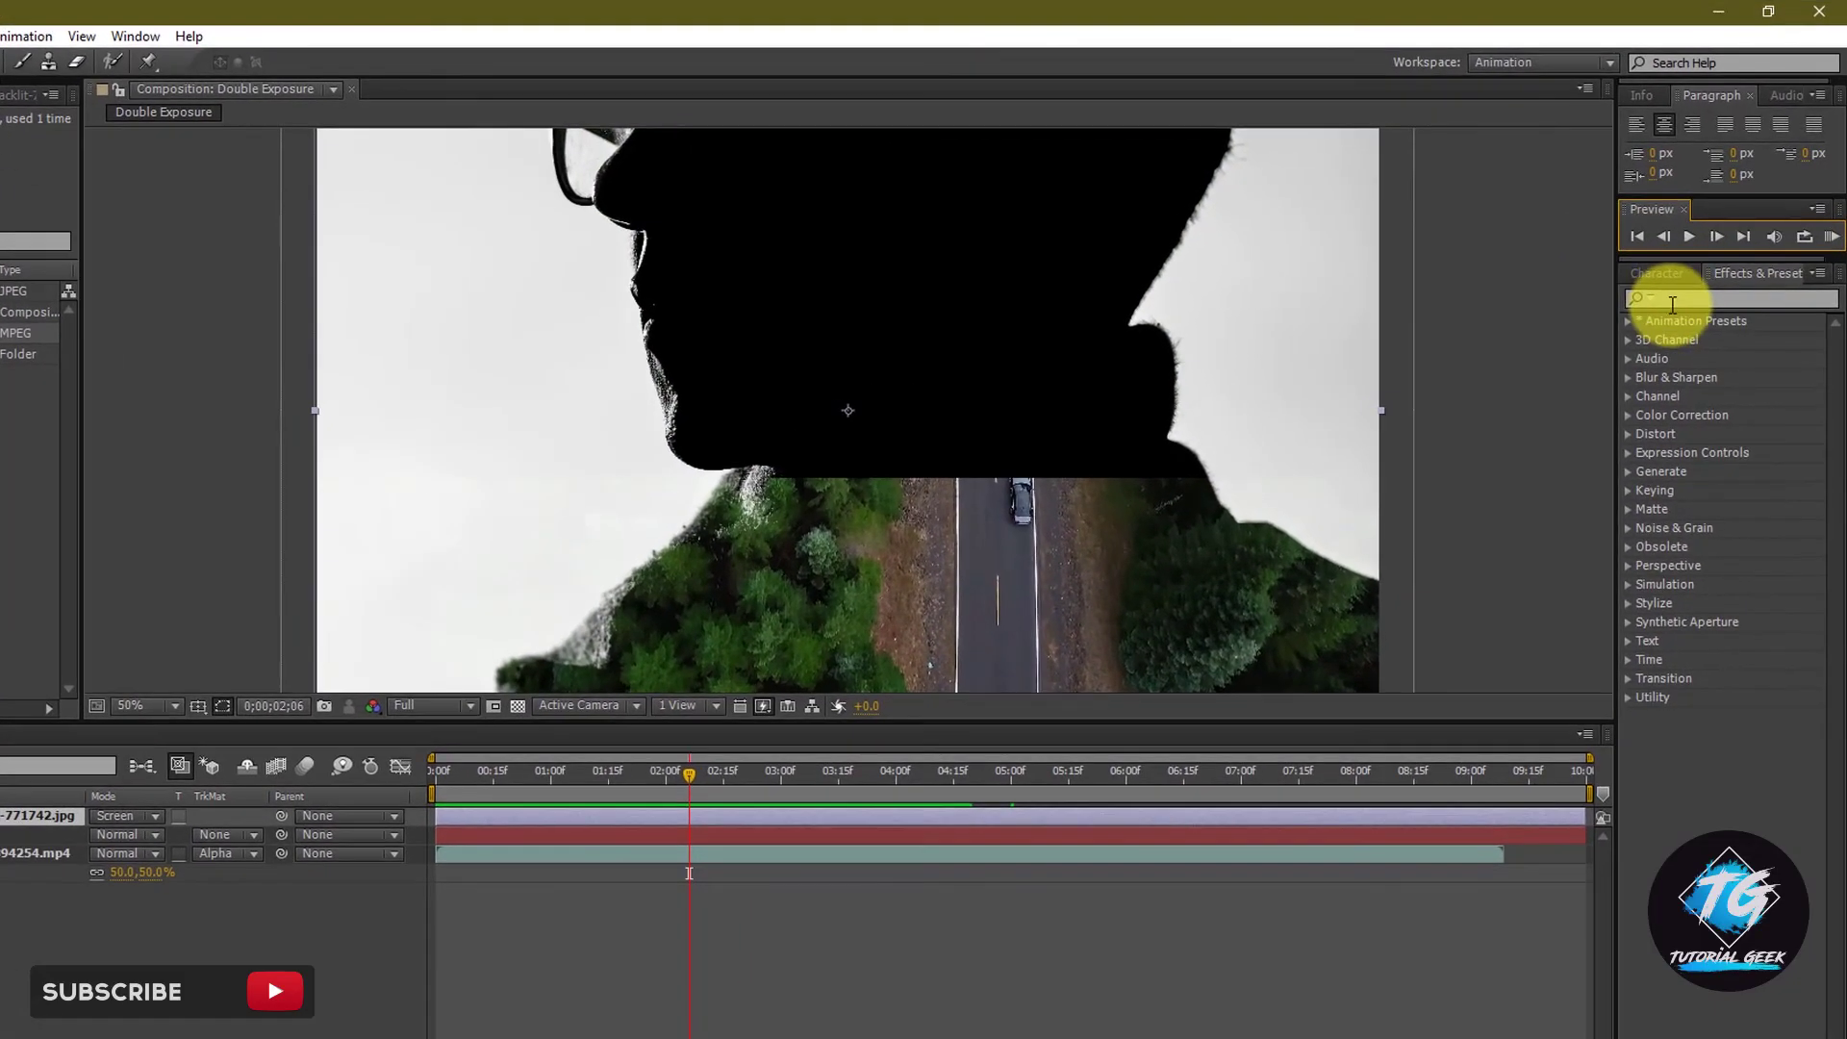
Apply Fast Blur to Black Solid 1 and raise its Blurriness to about 250
left_click(1673, 304)
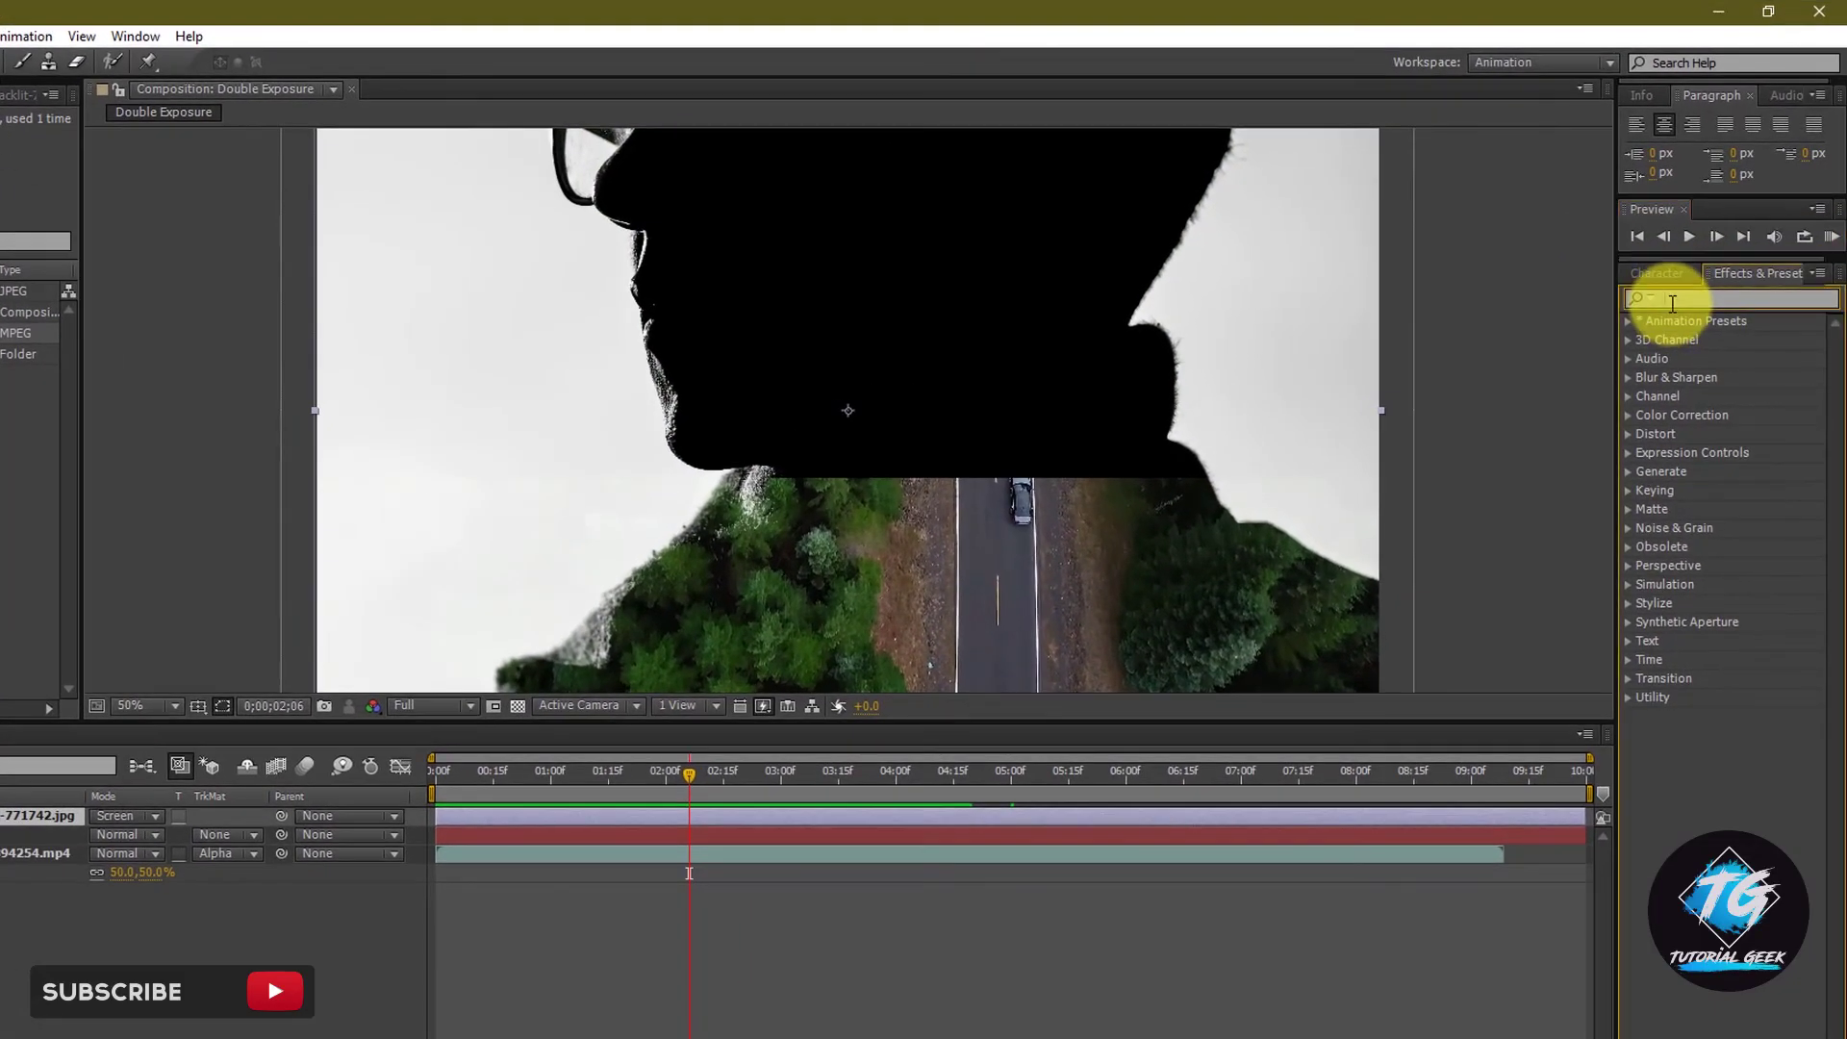
type("fast")
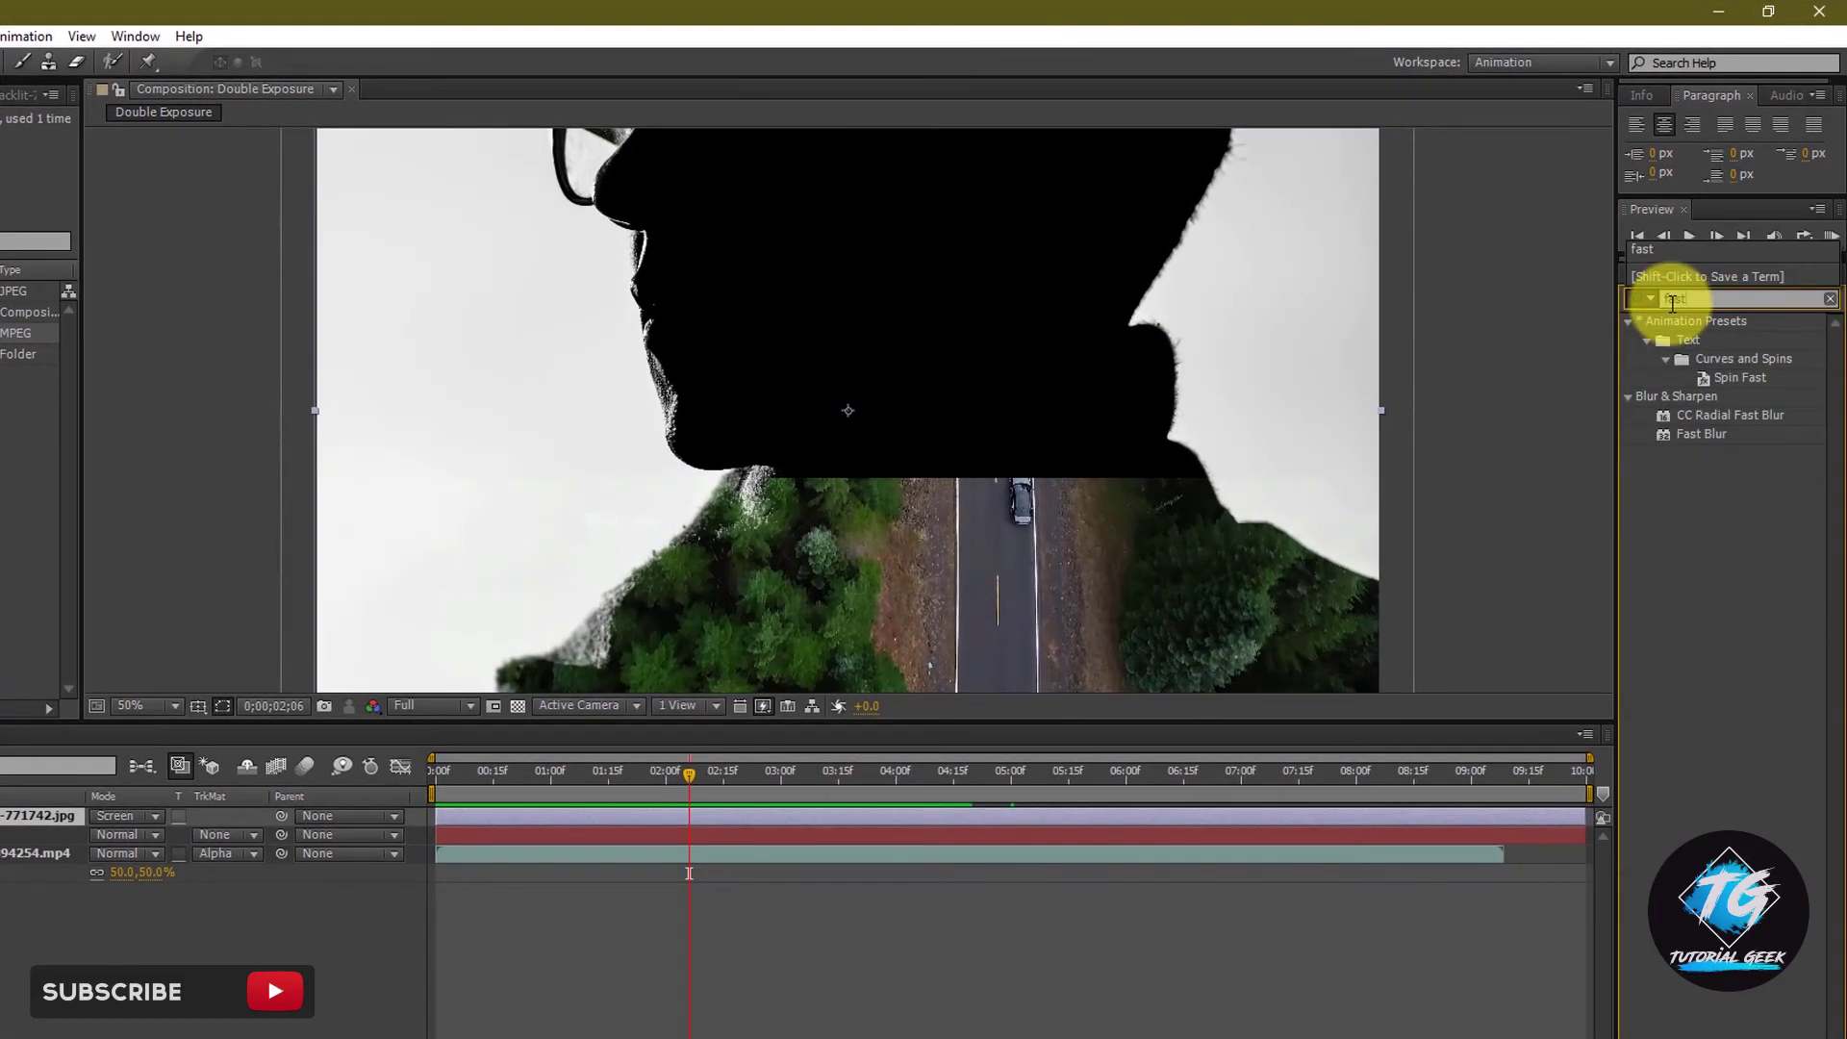
left_click_drag(1705, 365, 0, 892)
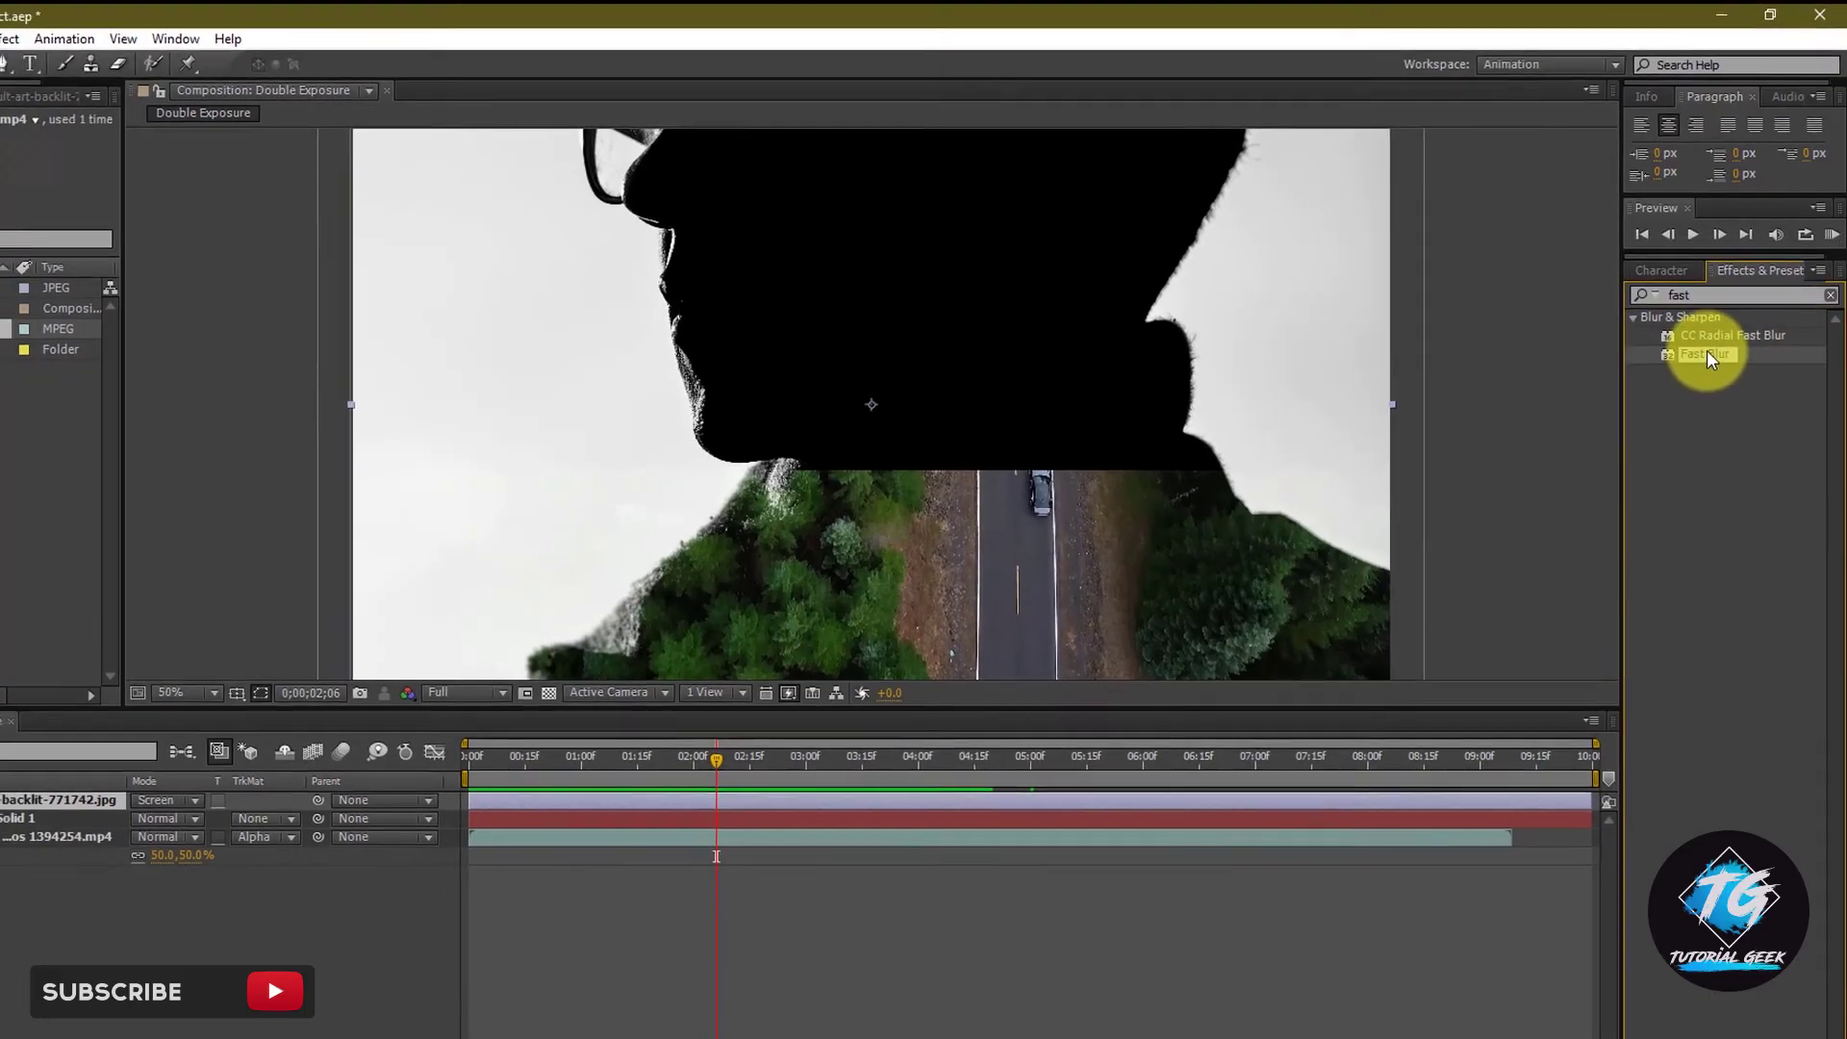
left_click_drag(200, 794, 204, 740)
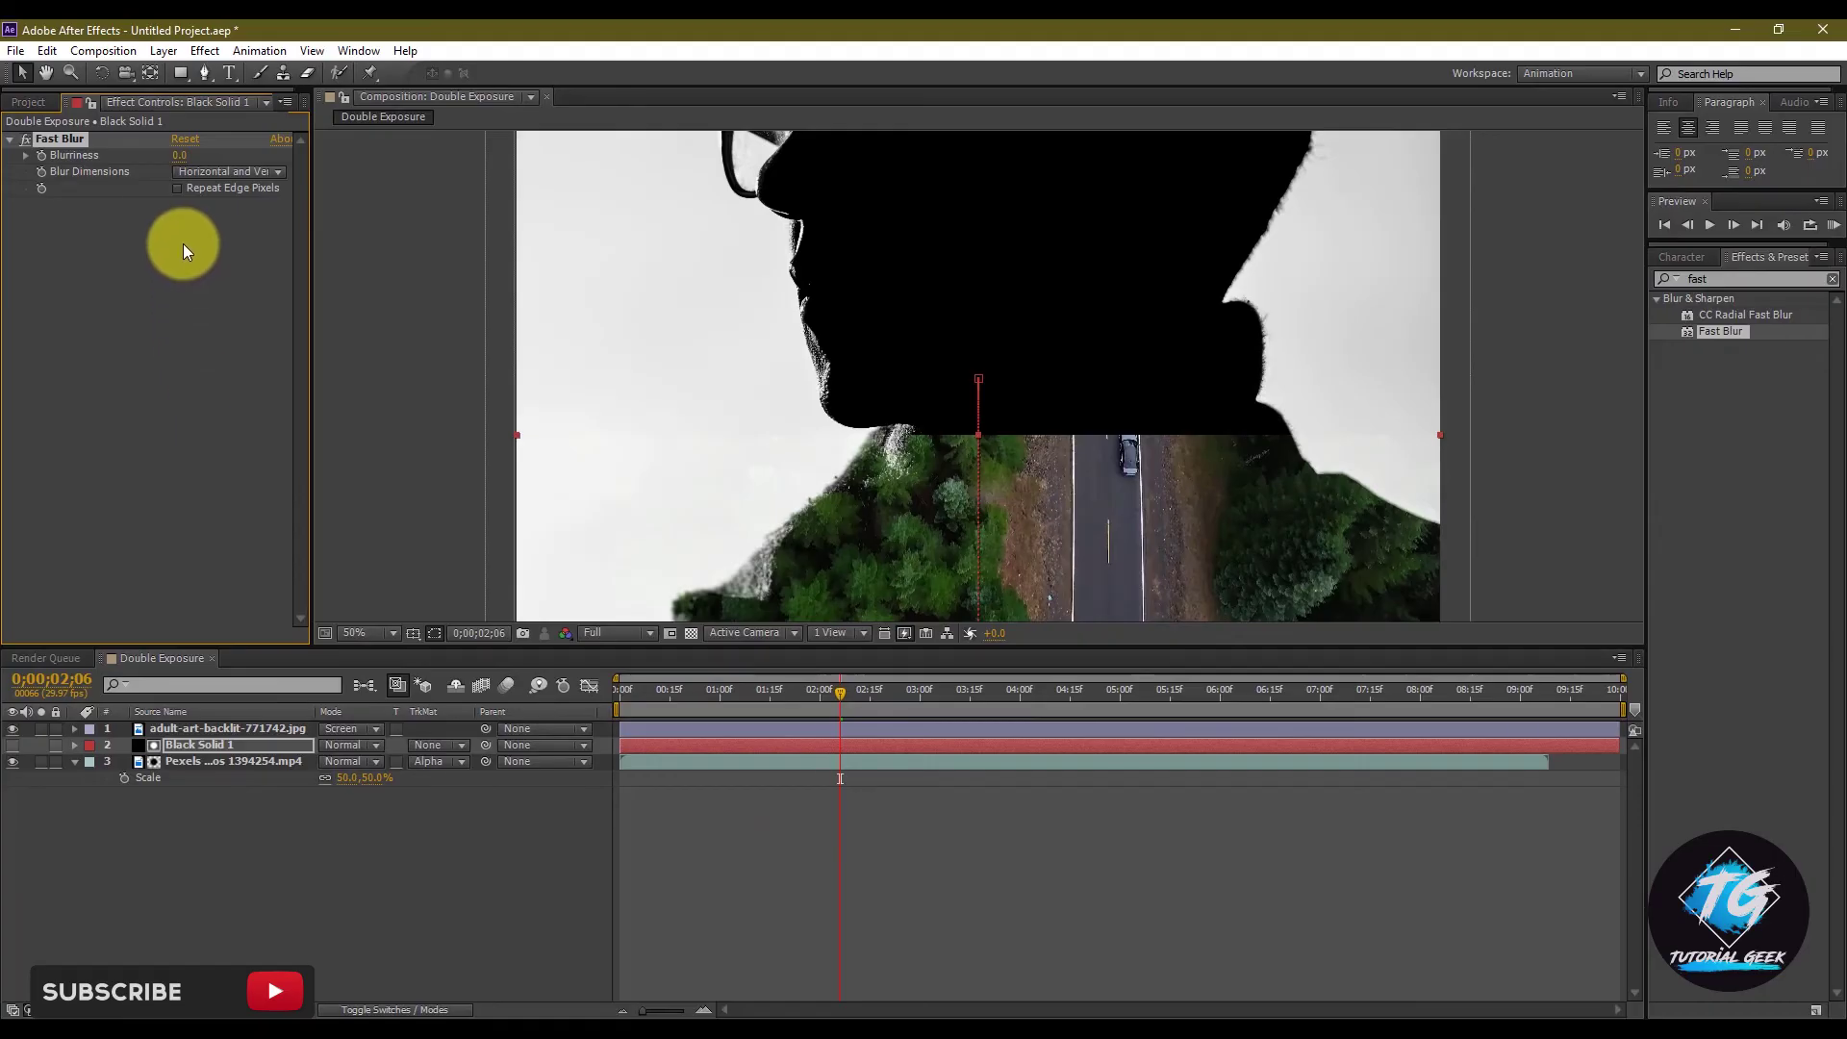
mouse_move(205, 160)
left_mouse_down()
mouse_move(223, 159)
mouse_move(174, 176)
left_mouse_up()
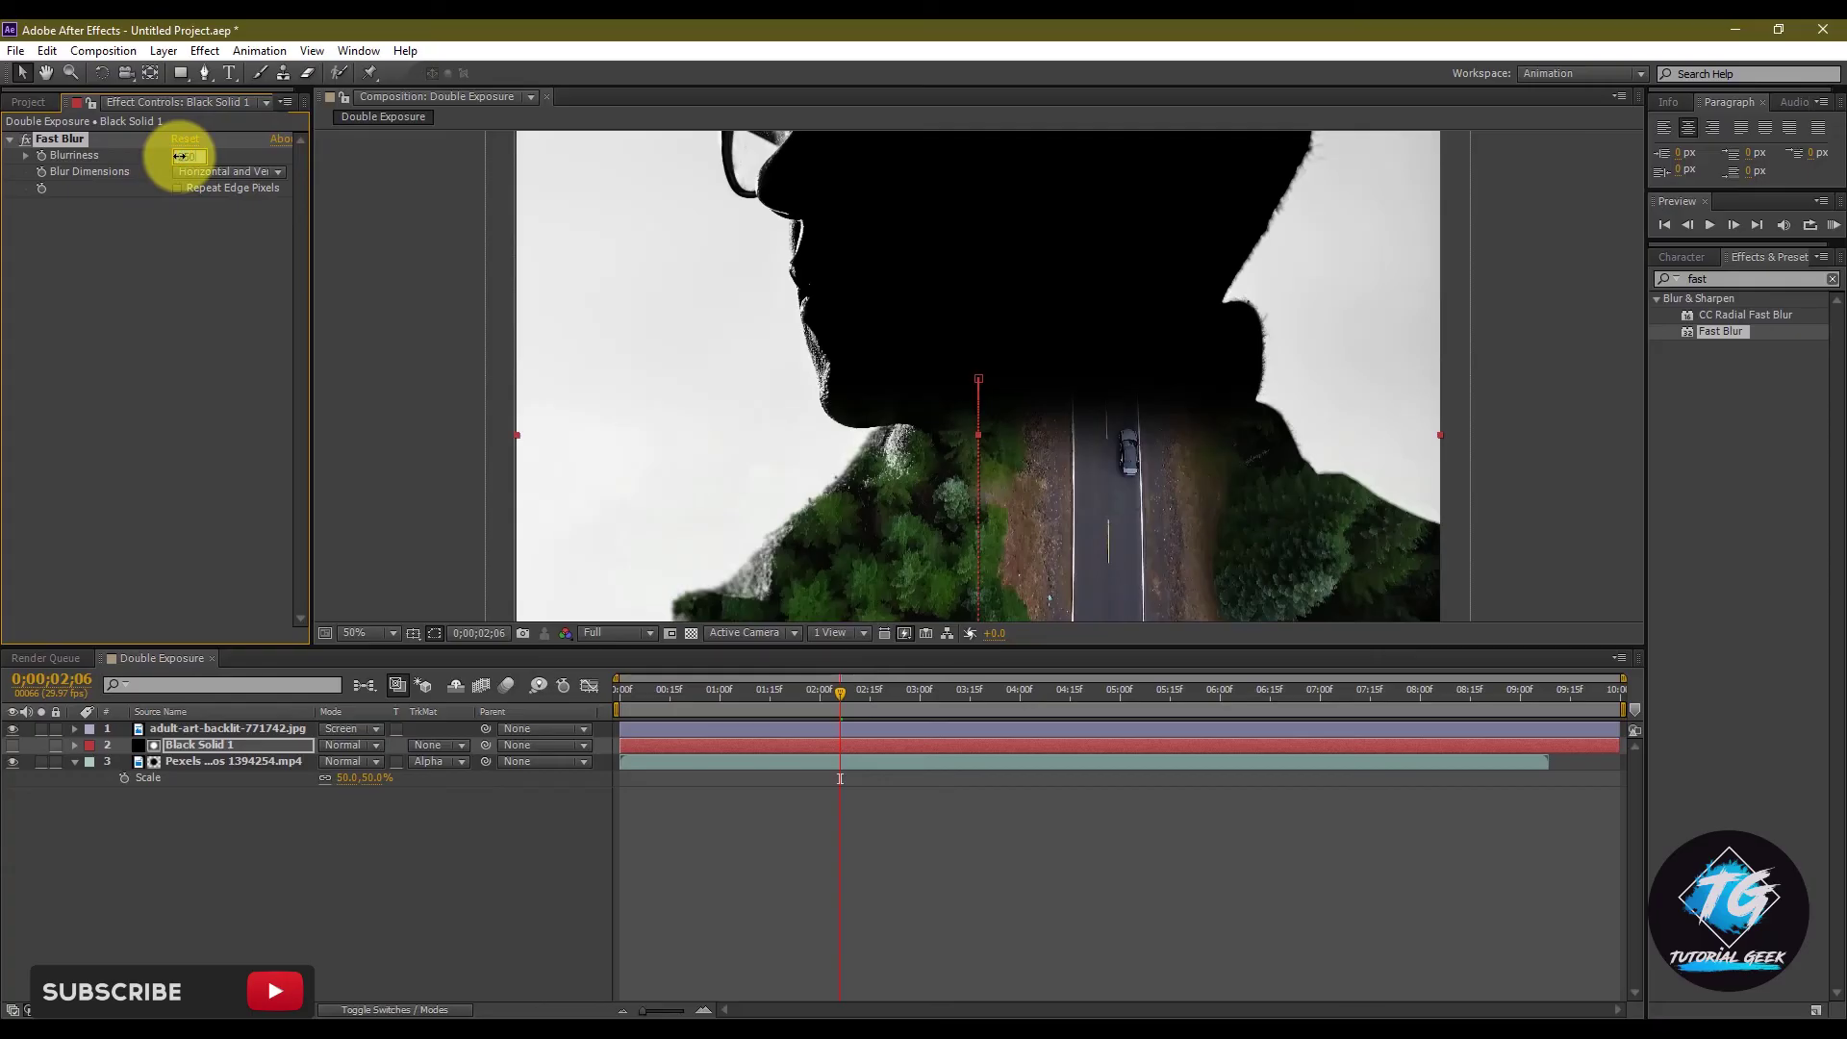
left_click_drag(179, 156, 179, 156)
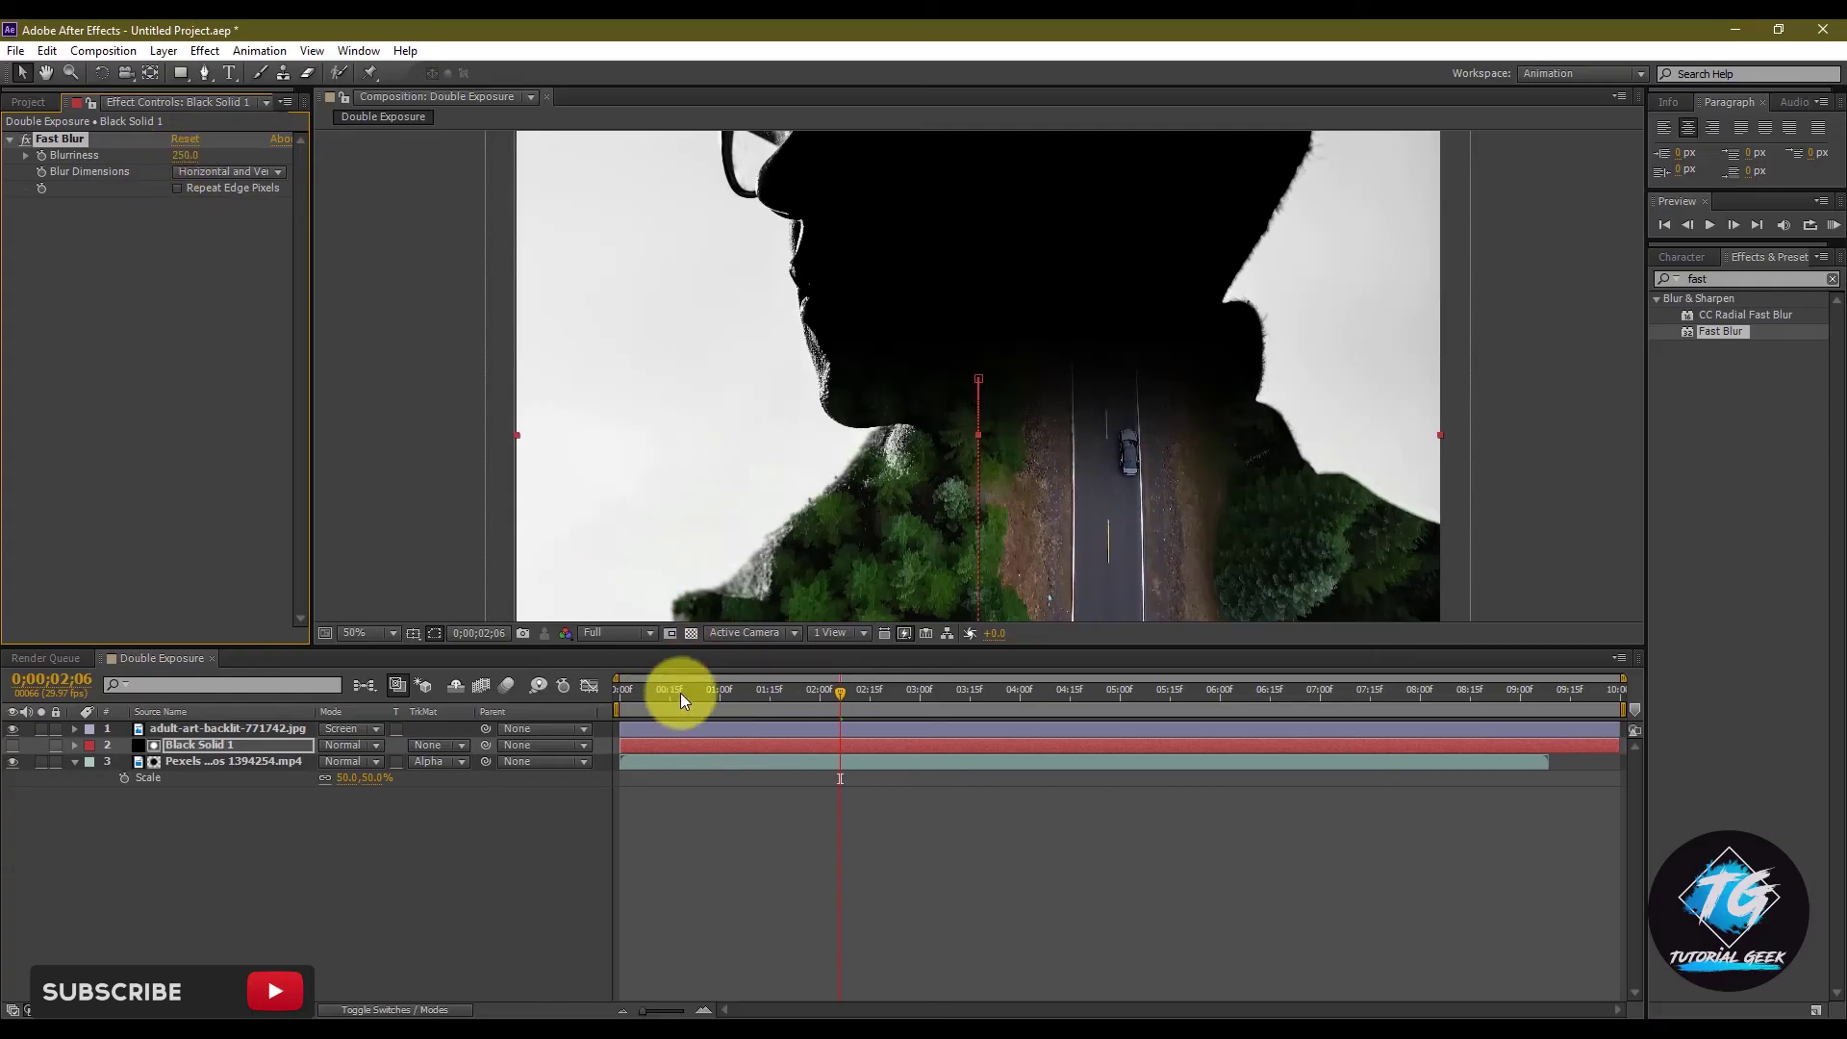
Return to 0;00 and play a preview of the blurred double-exposure wipe
left_click(713, 695)
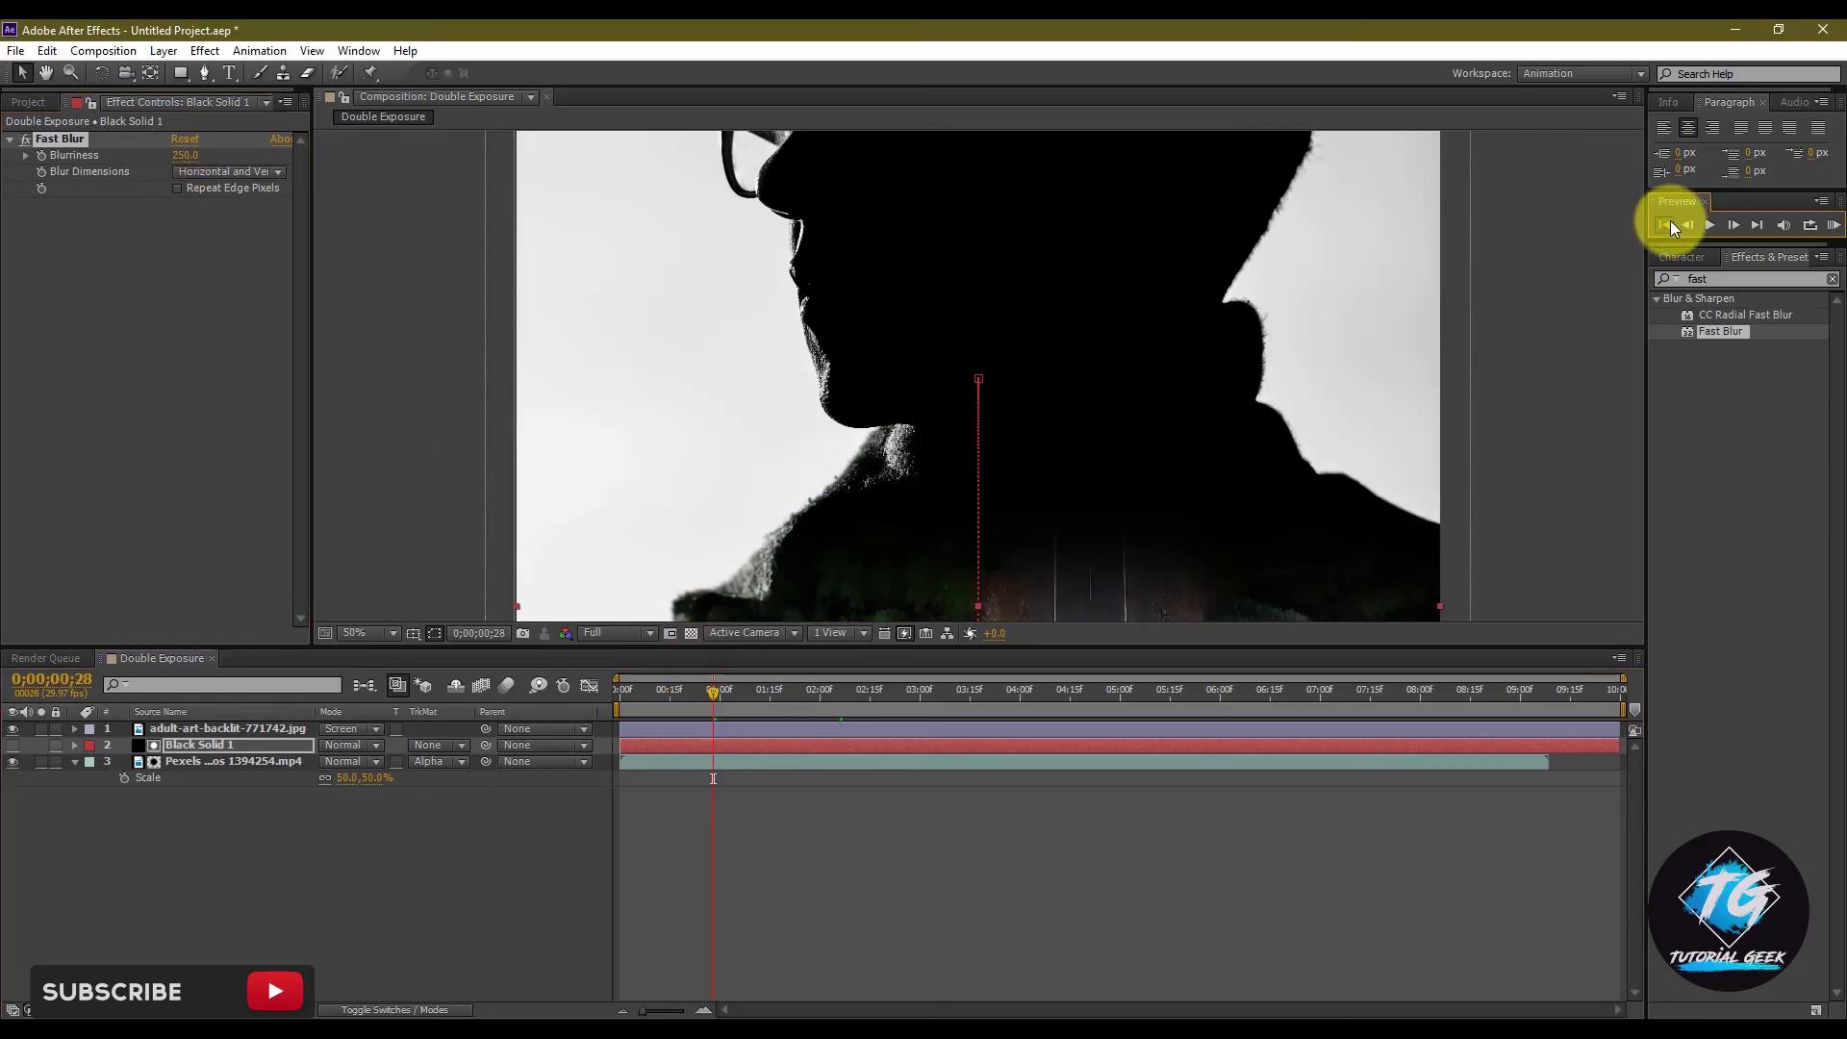
left_click(1835, 226)
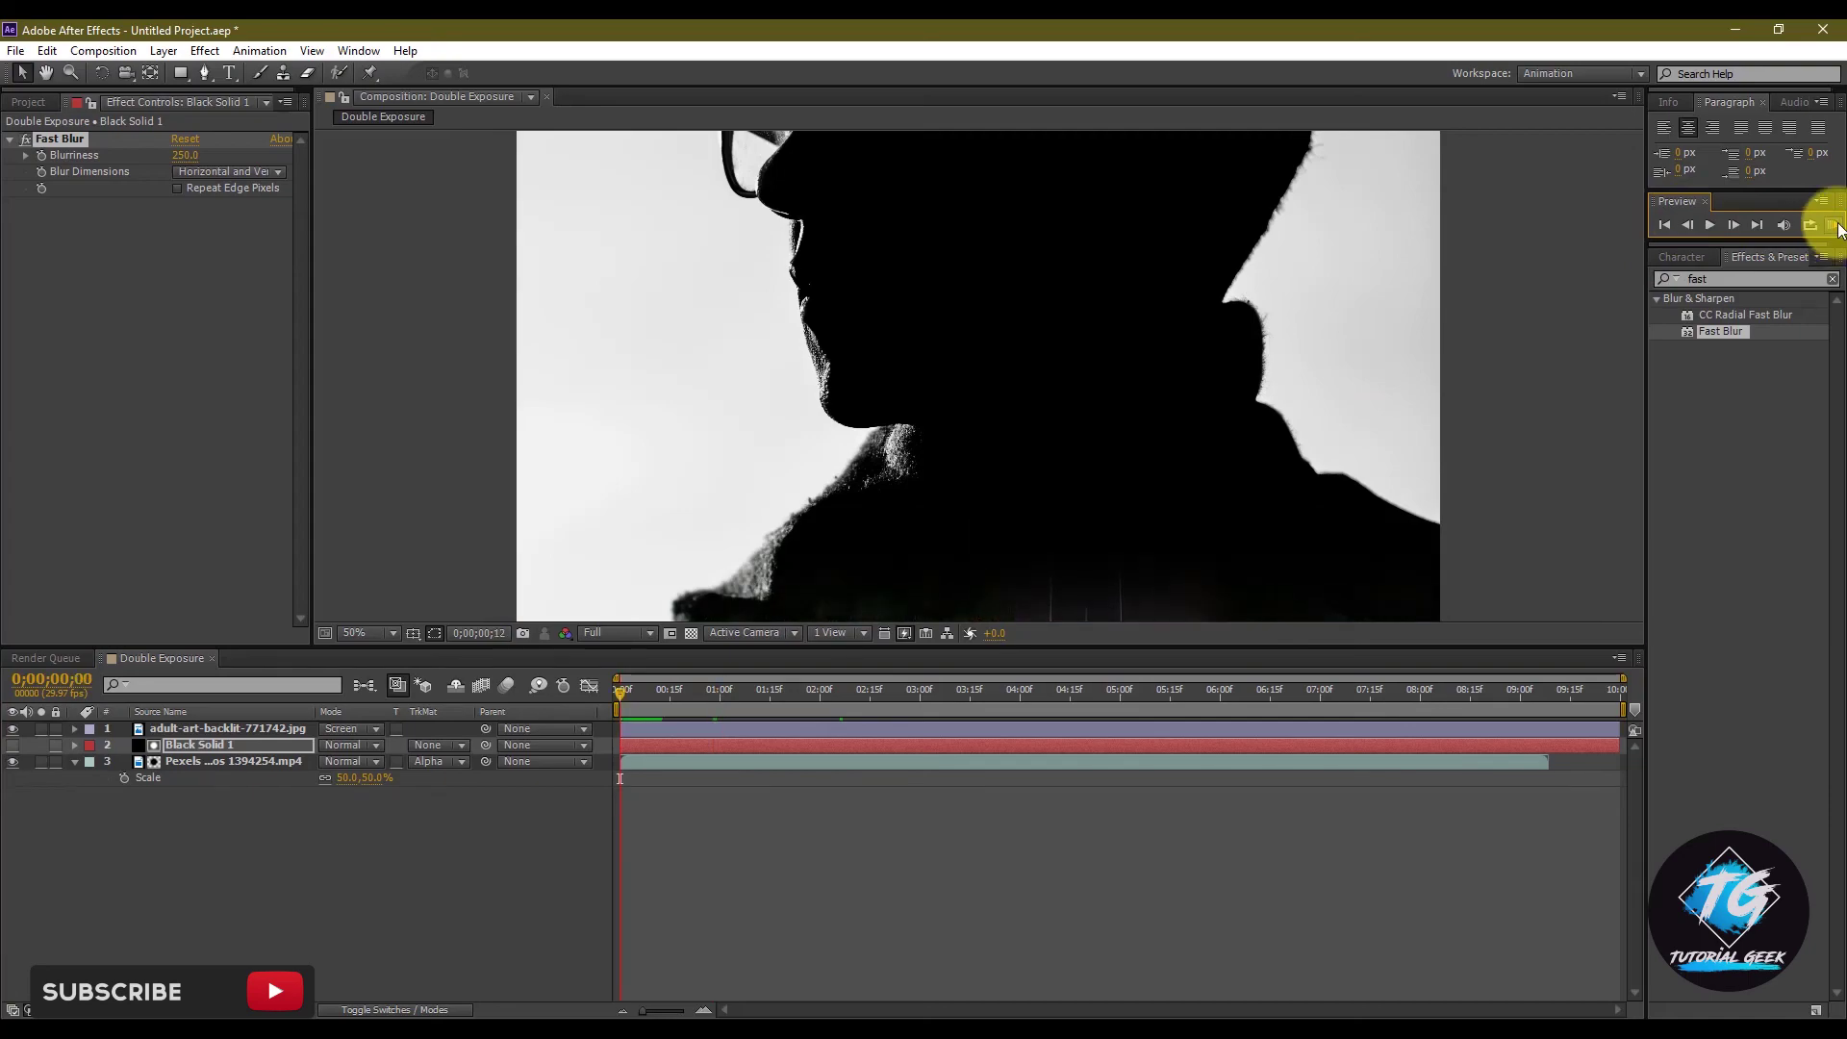